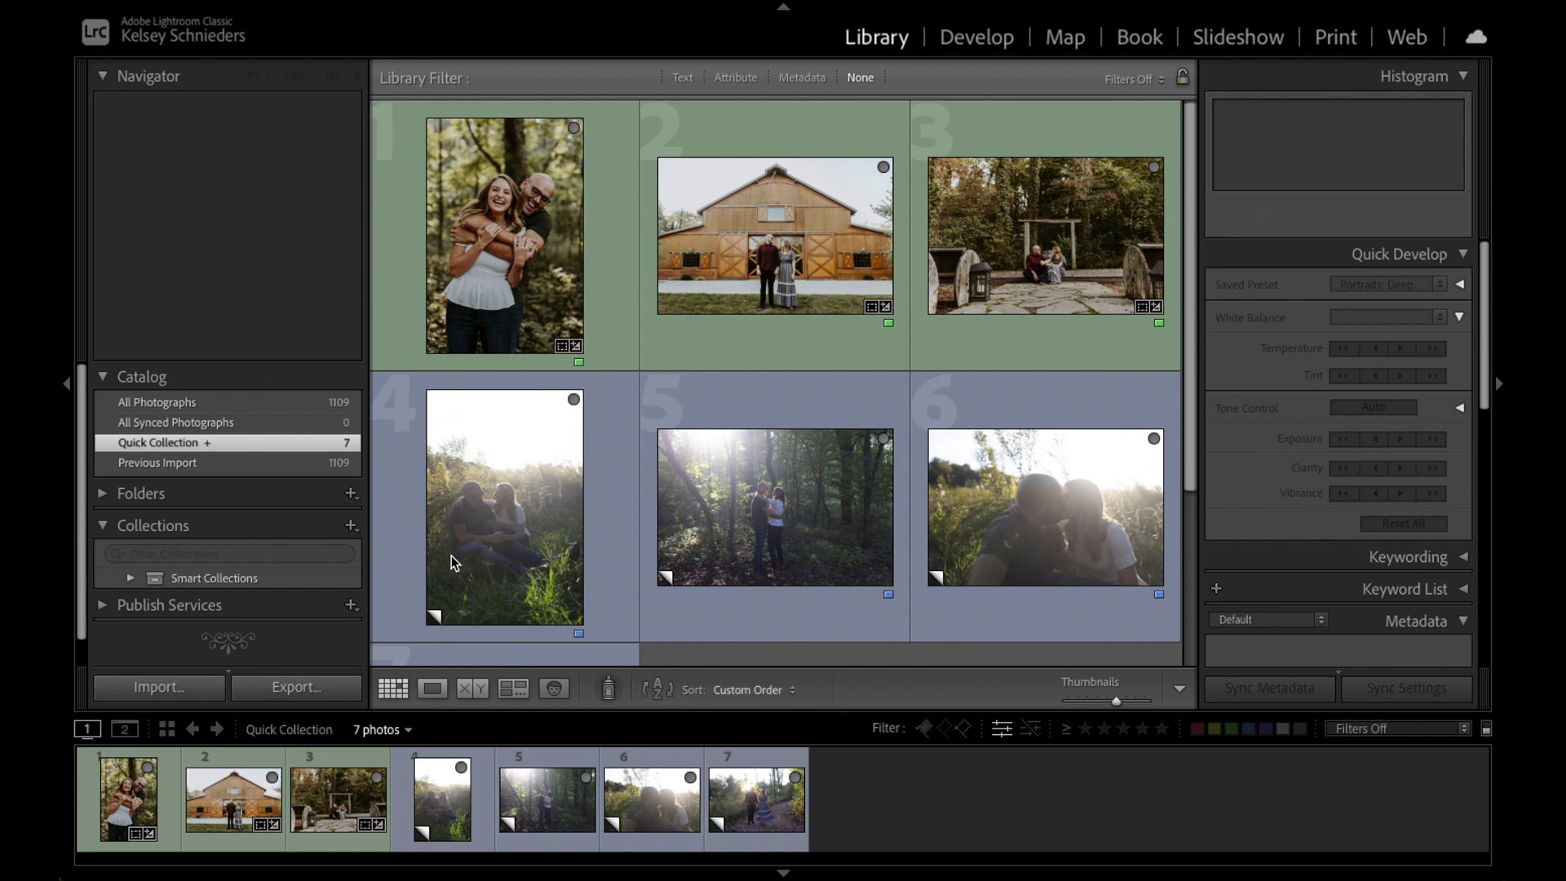
# - Preview the first three photos large: the opening shot, the barn shot and the stone patio shot
pyautogui.scroll(-3, 701, 523)
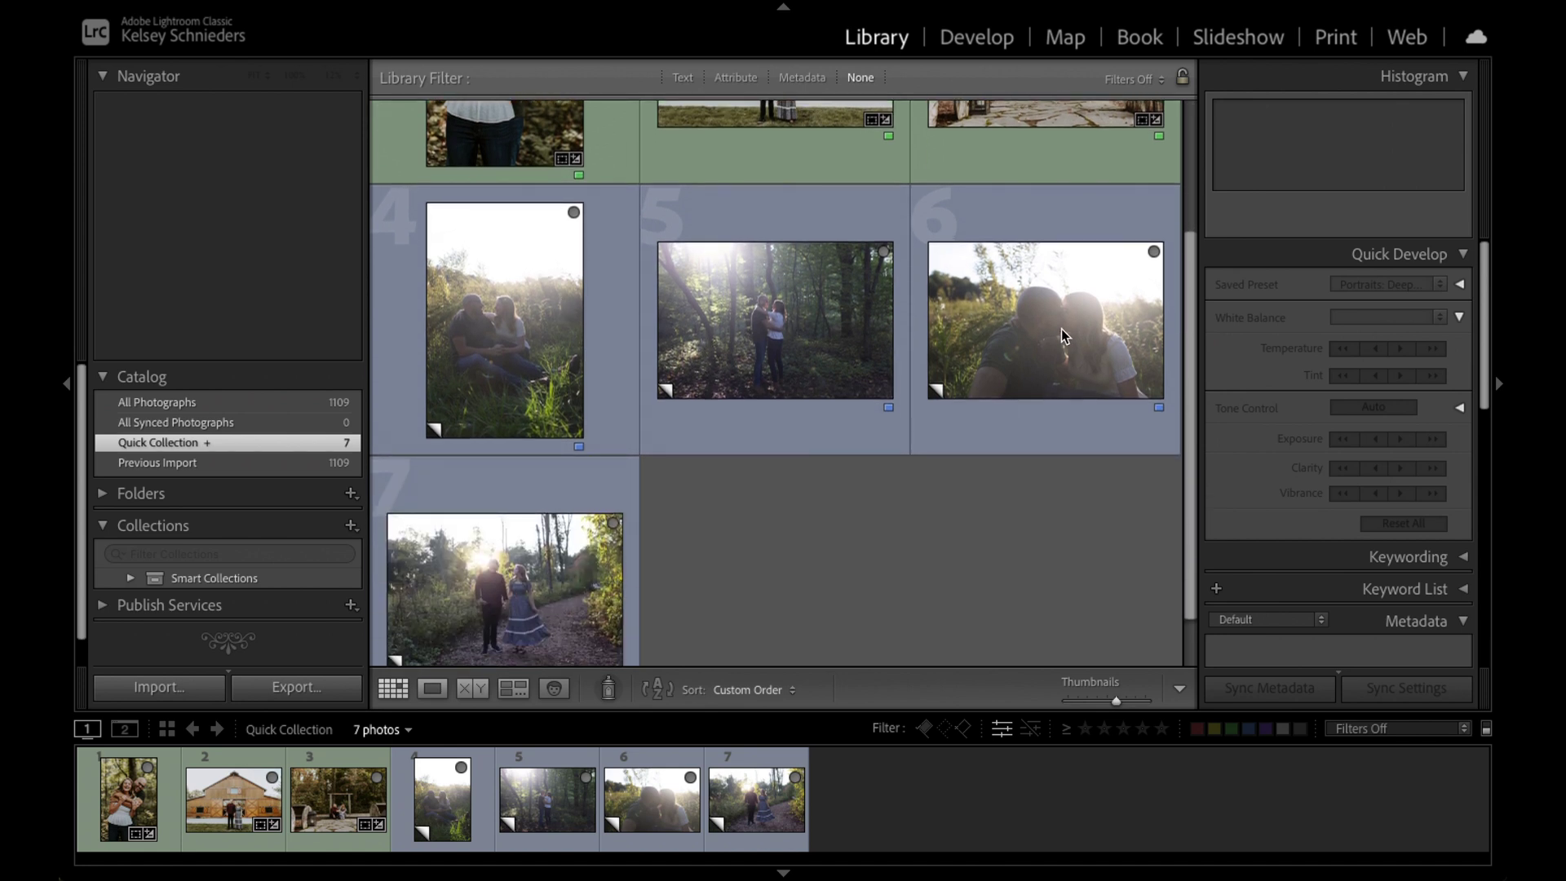
pyautogui.scroll(3, 593, 604)
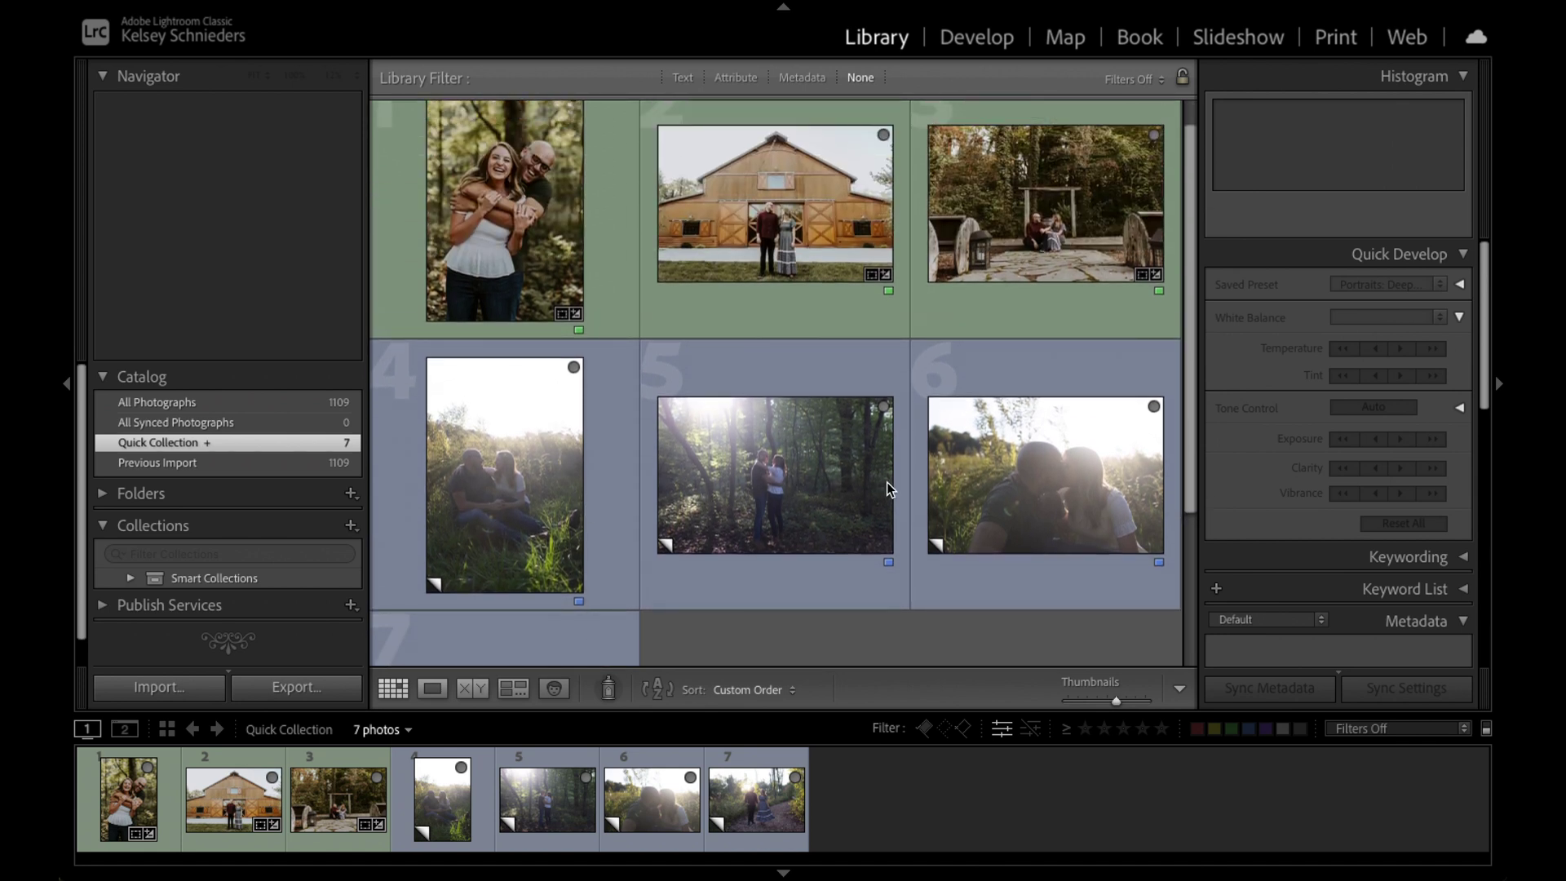
pyautogui.scroll(1, 989, 435)
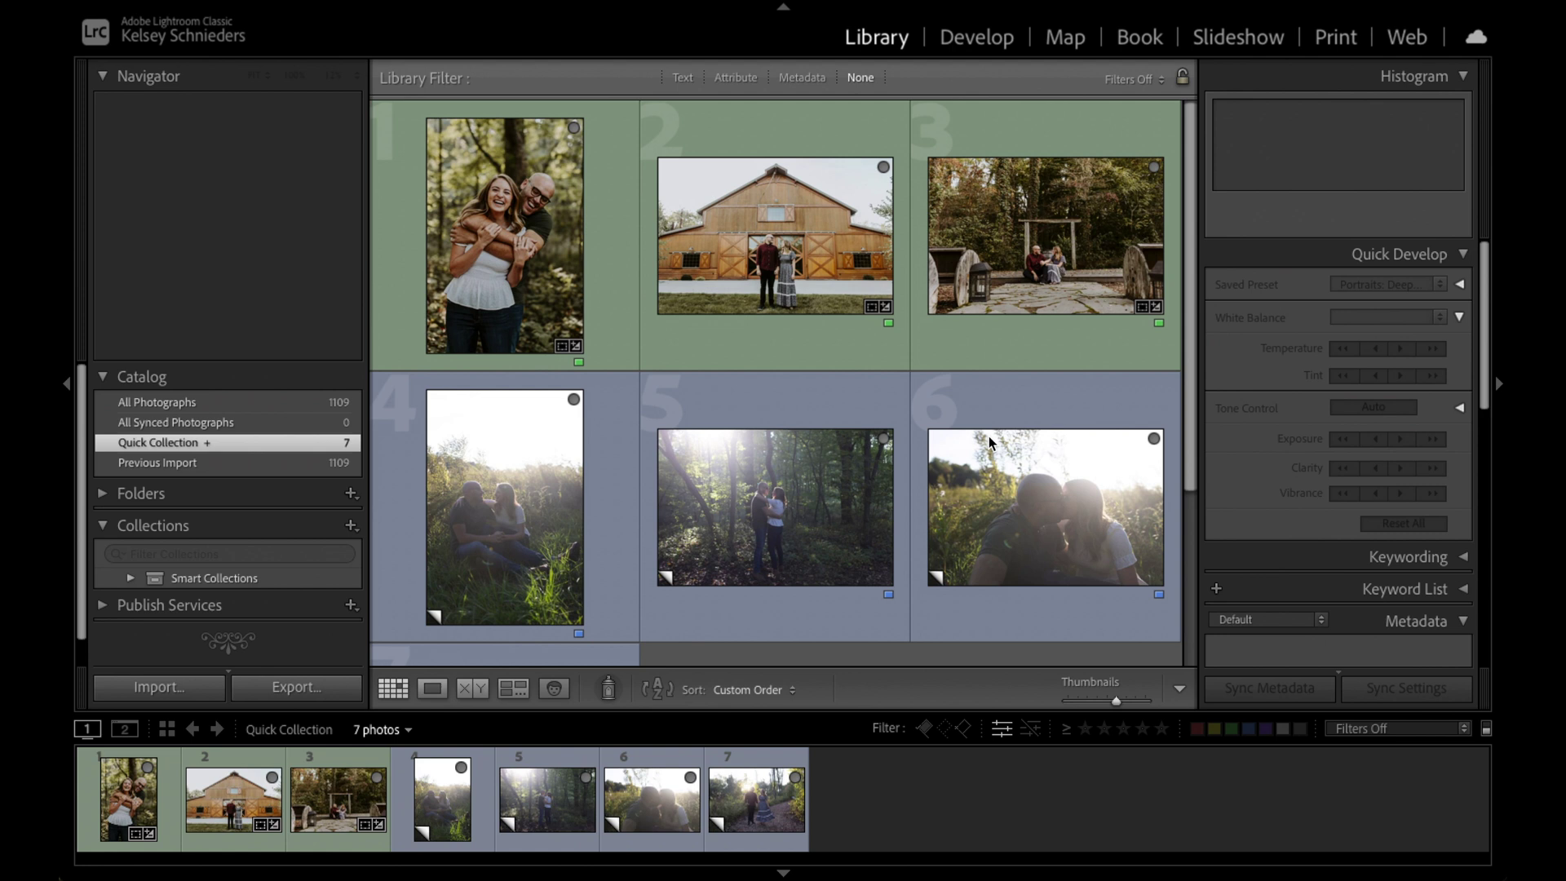
pyautogui.doubleClick(507, 255)
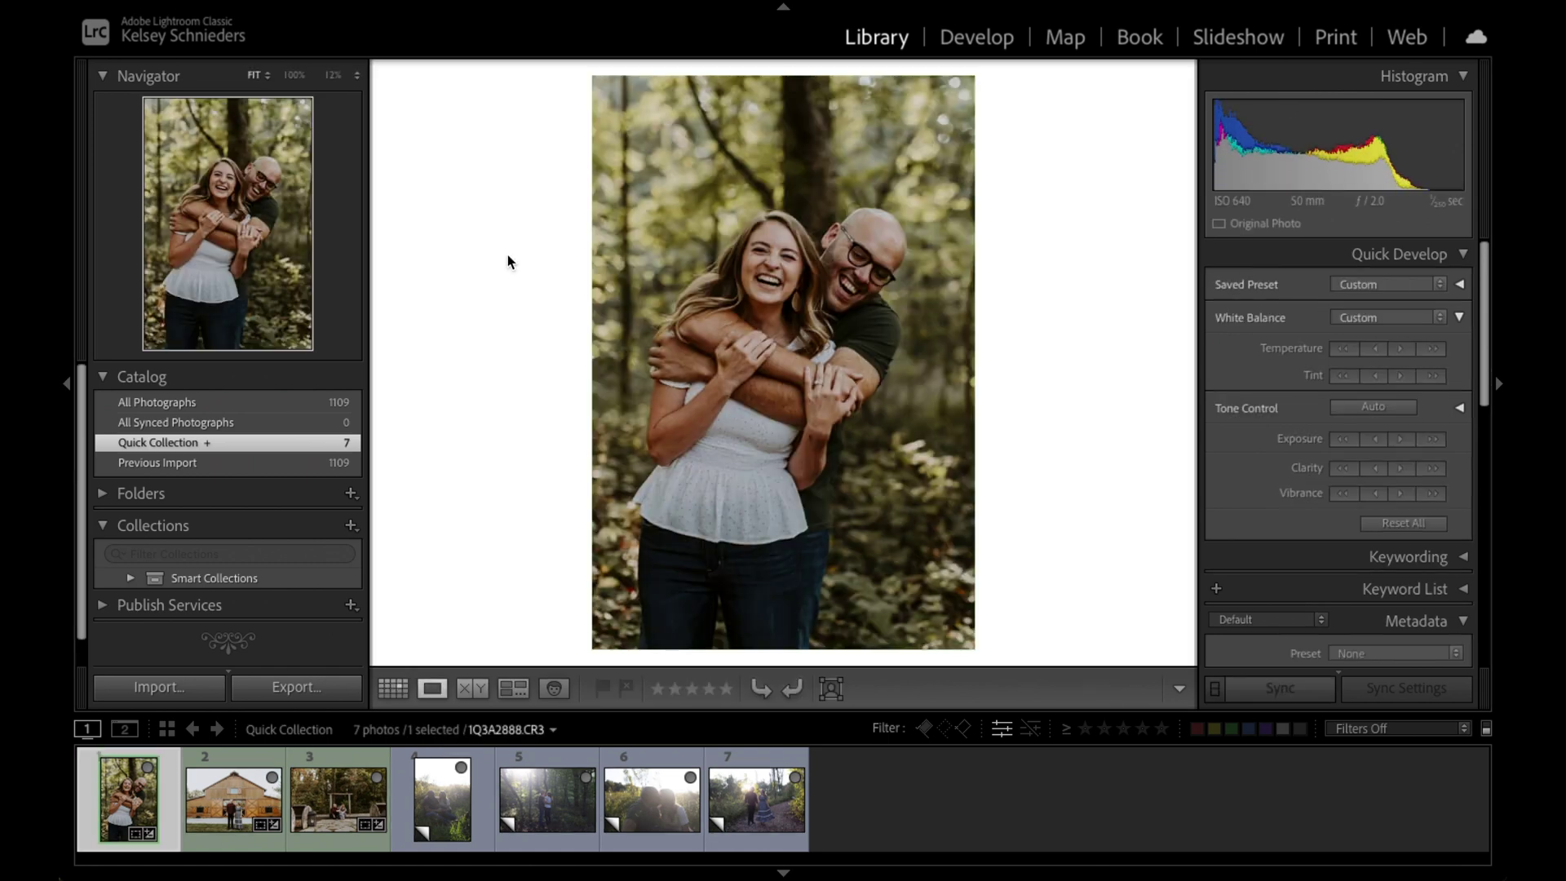
pyautogui.press('Right')
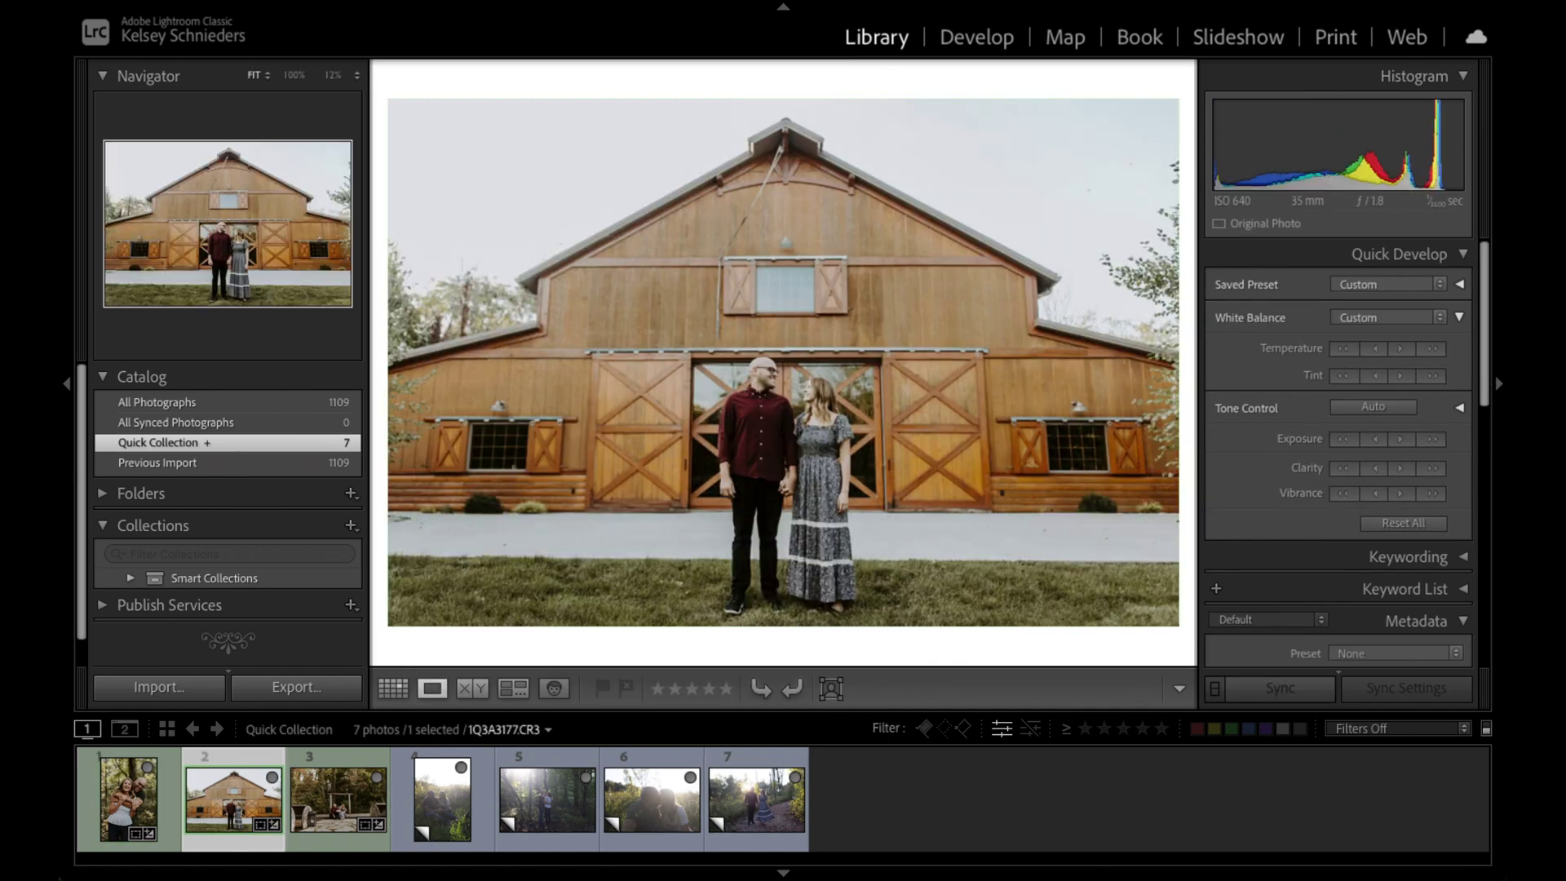
pyautogui.press('Right')
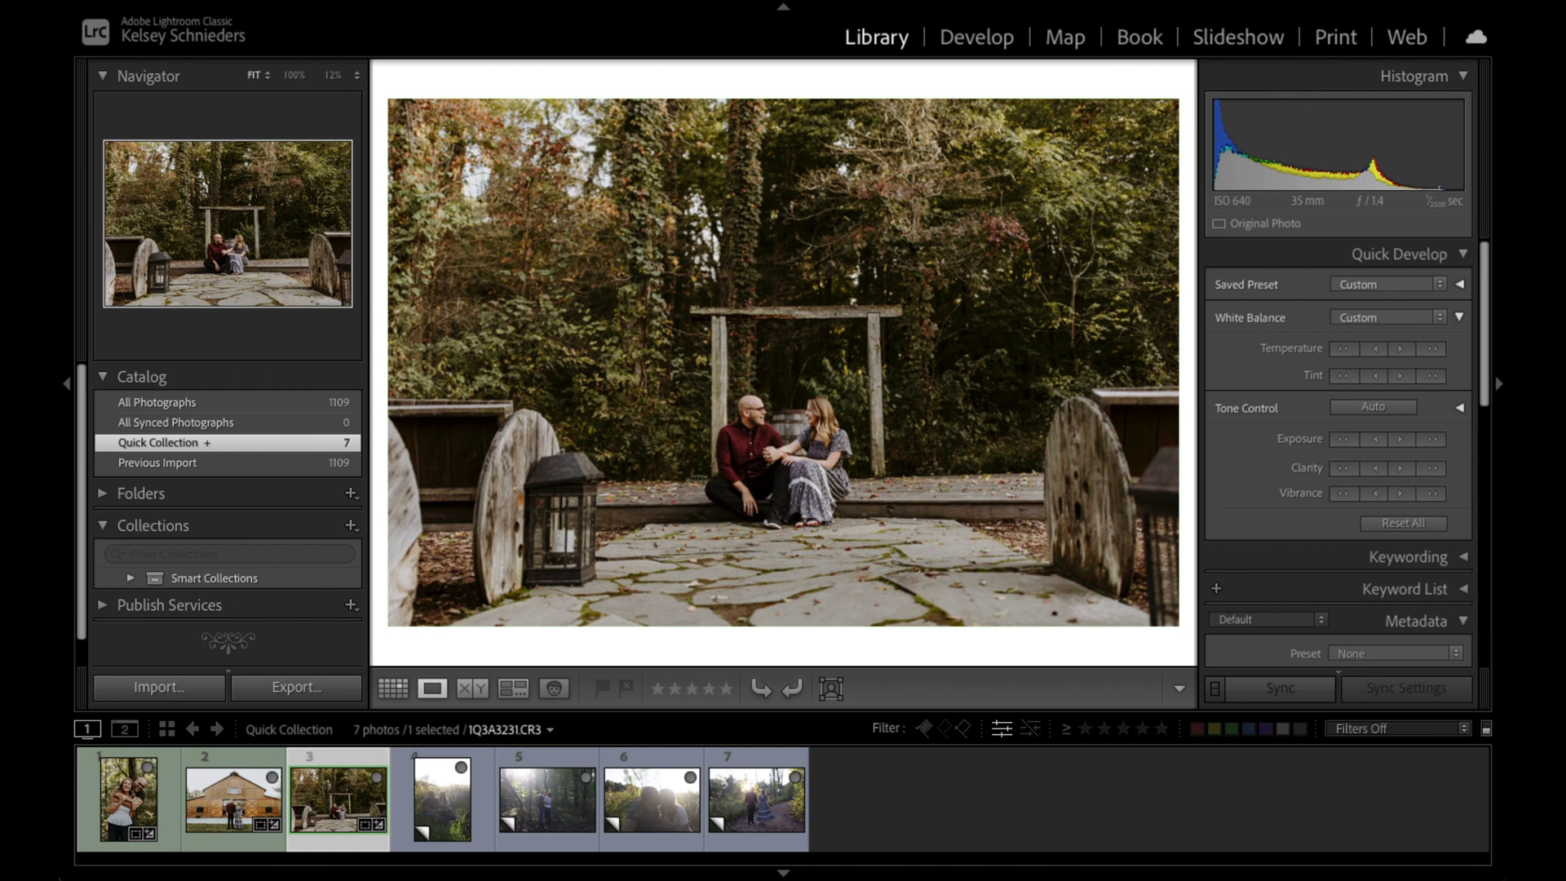
# - Back in the grid, open photo 4, the couple in tall grass, at full size
pyautogui.click(392, 688)
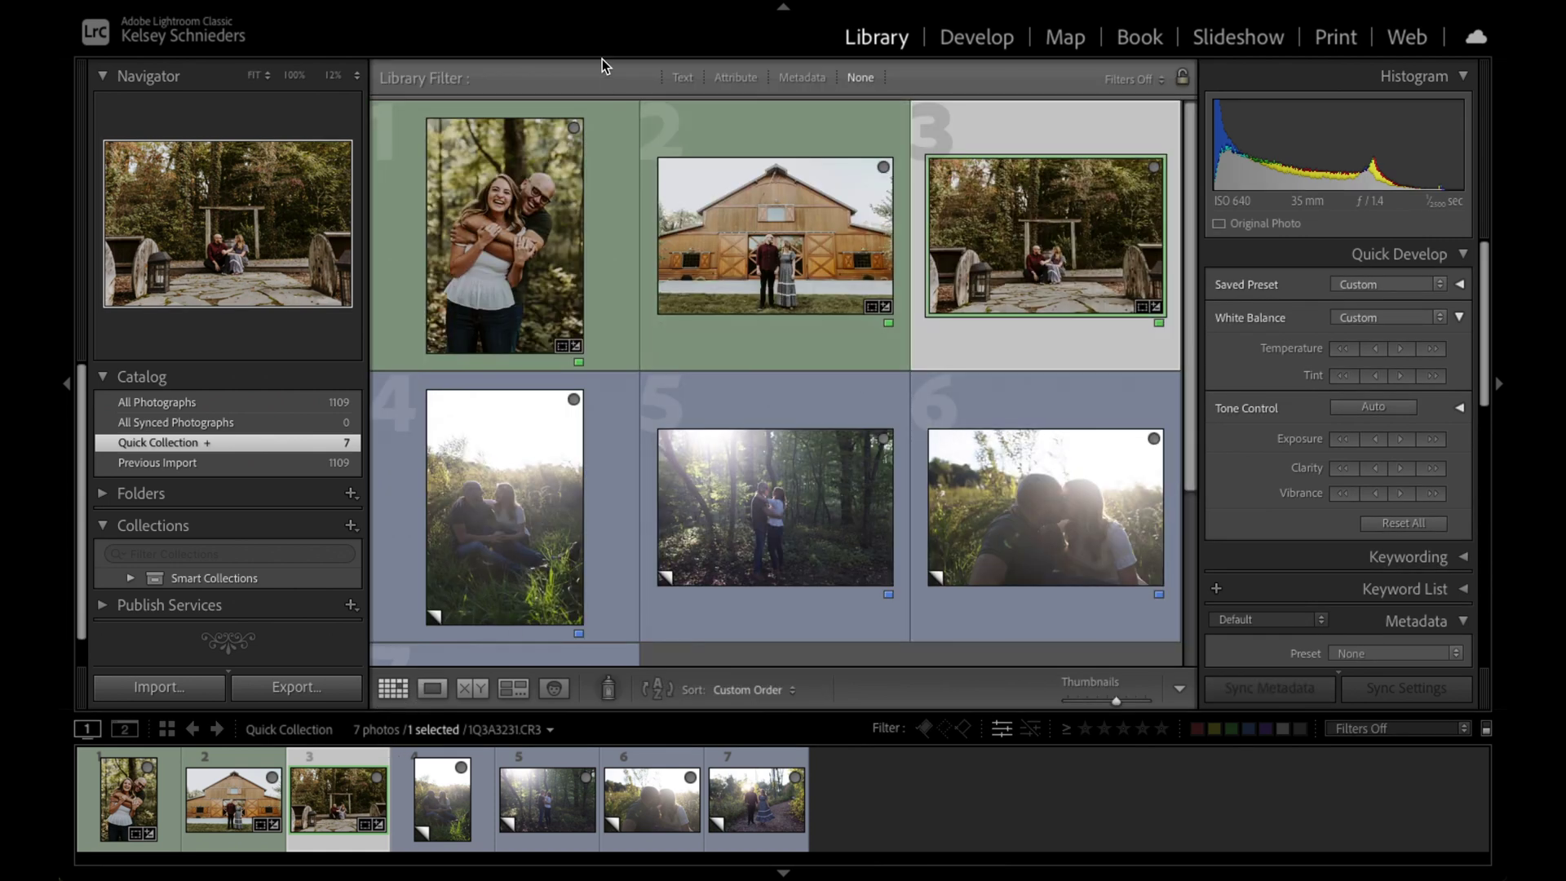
pyautogui.scroll(-3, 575, 133)
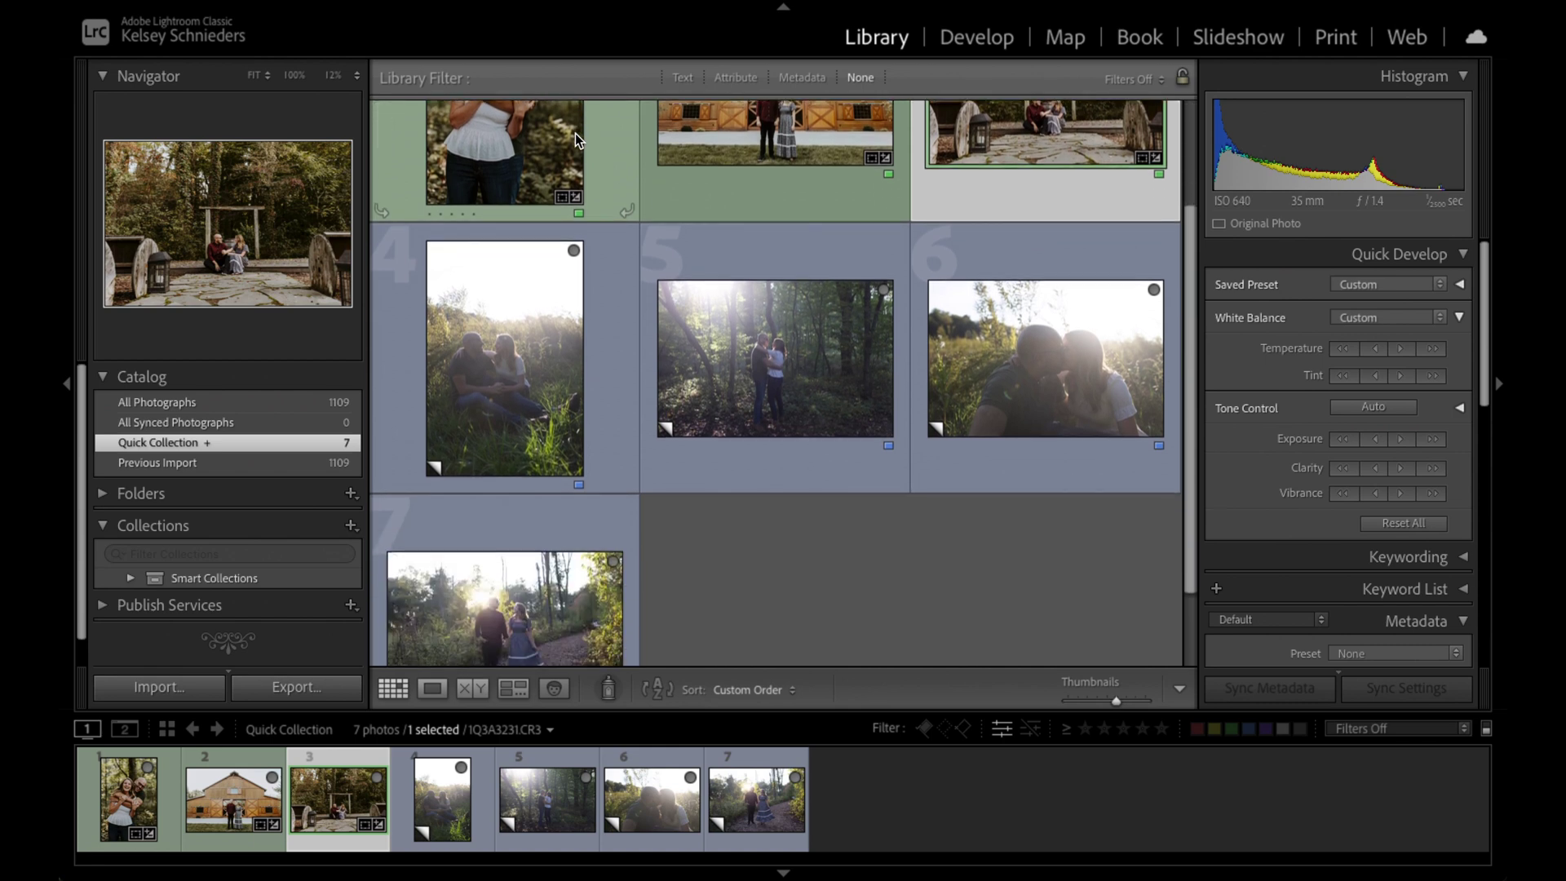
pyautogui.doubleClick(503, 272)
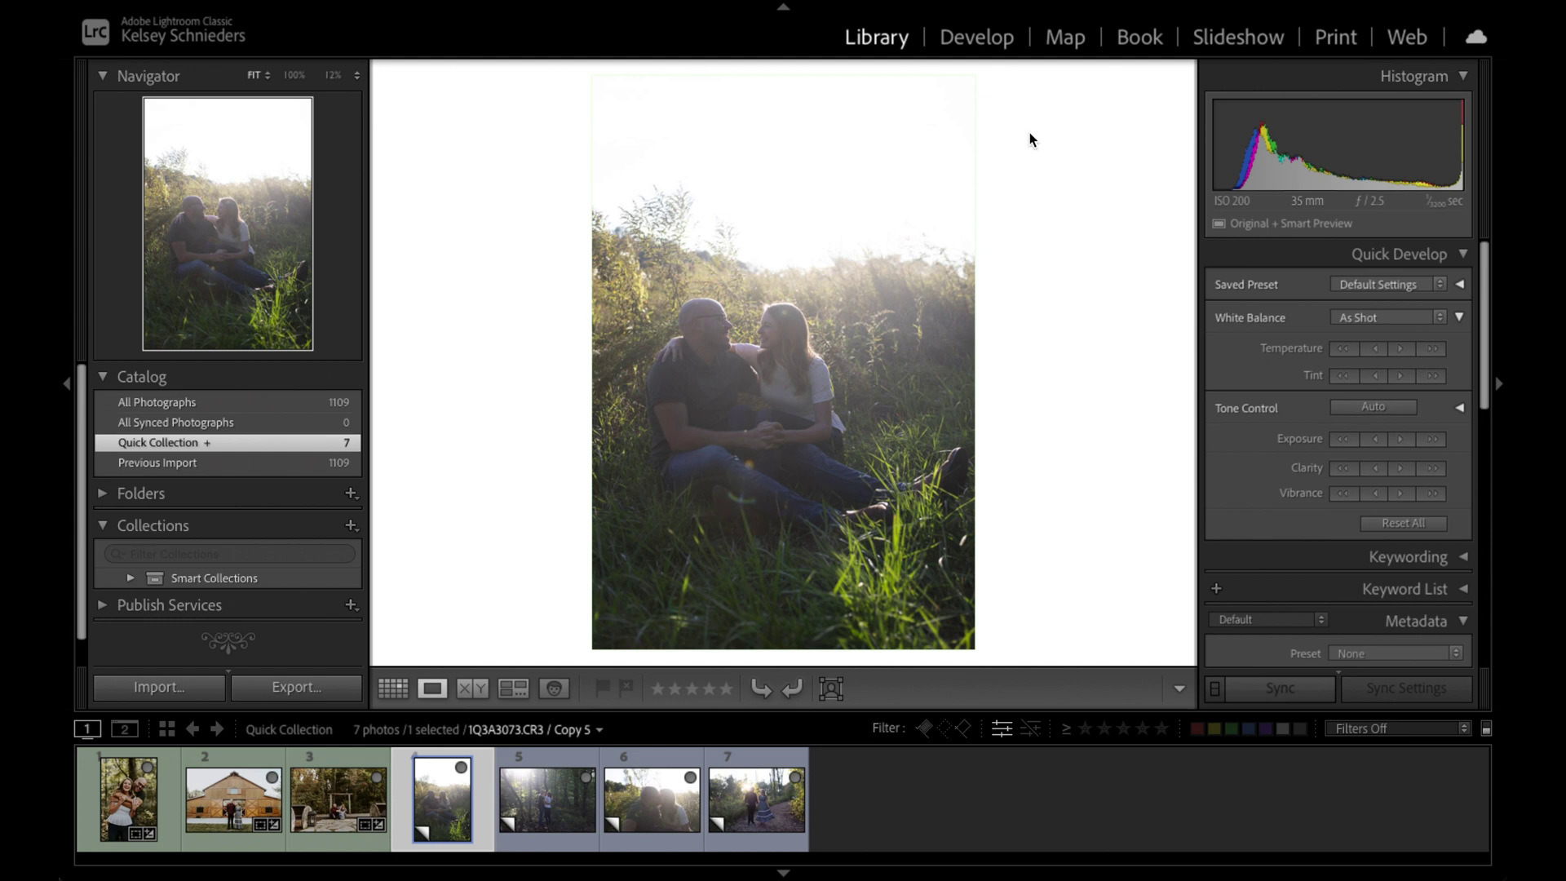
# - In Develop, apply the chill preset to the grass photo for the Boreal profile at 30
pyautogui.click(993, 38)
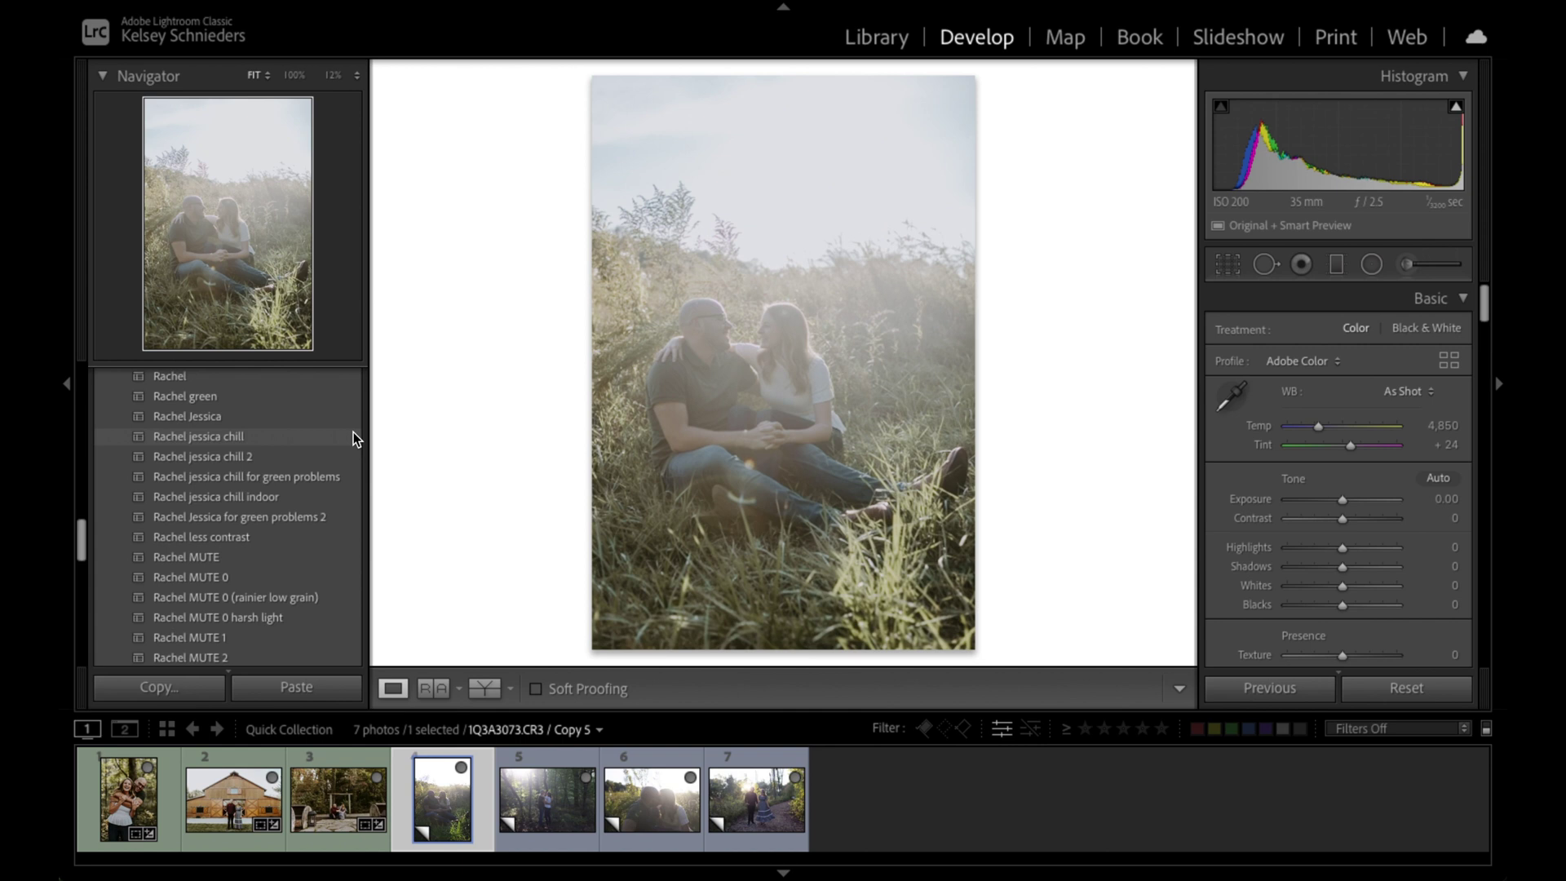
pyautogui.click(354, 434)
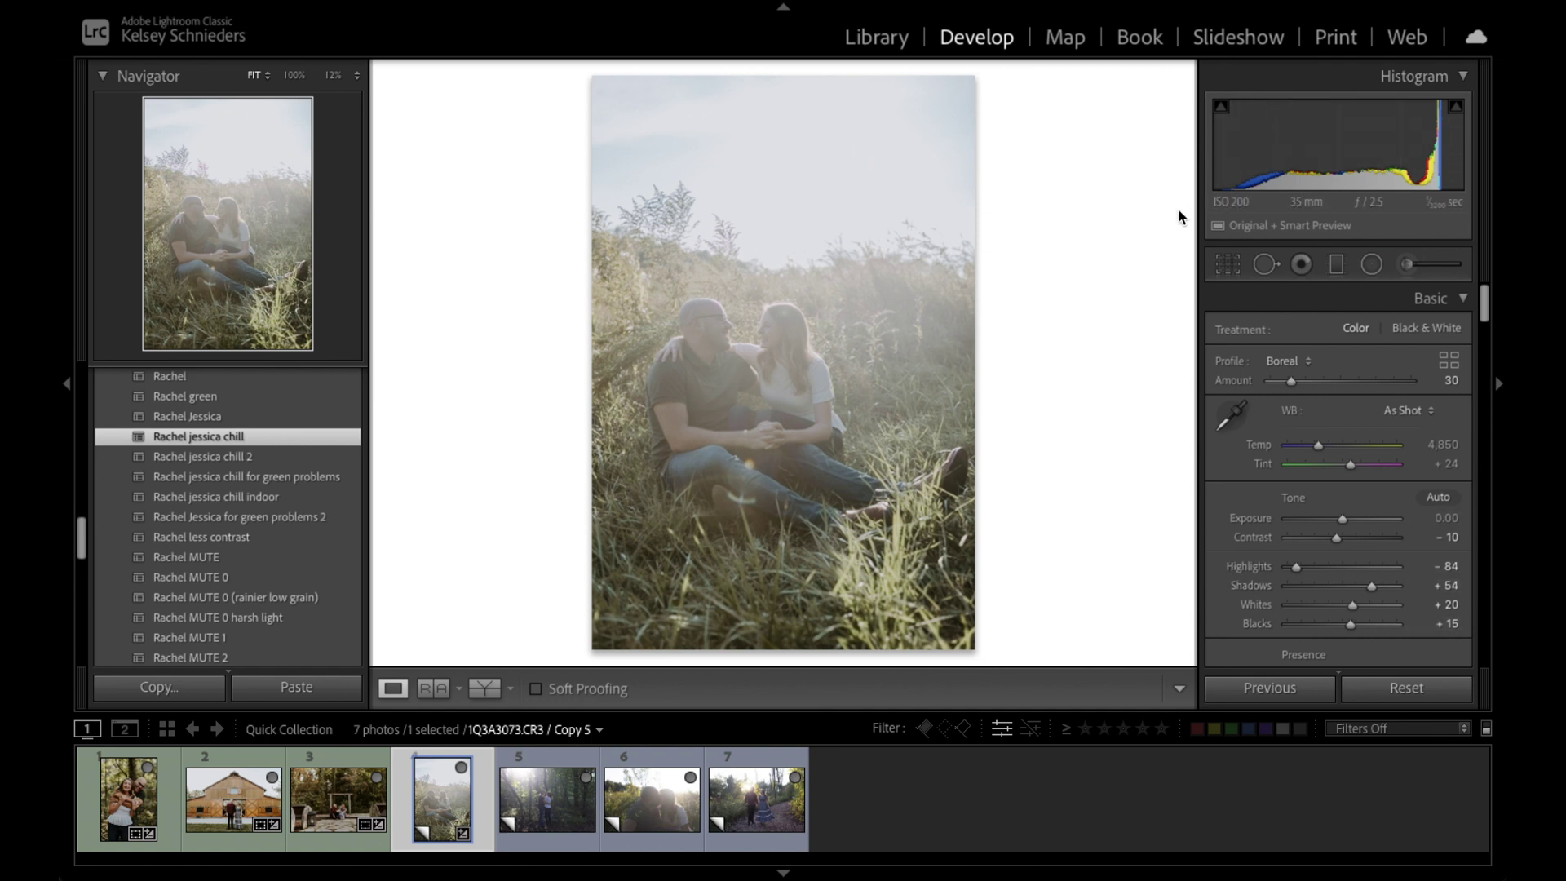
# - Raise the grass photo's Dehaze in the Presence section from +8 to +22
pyautogui.scroll(-4, 1269, 370)
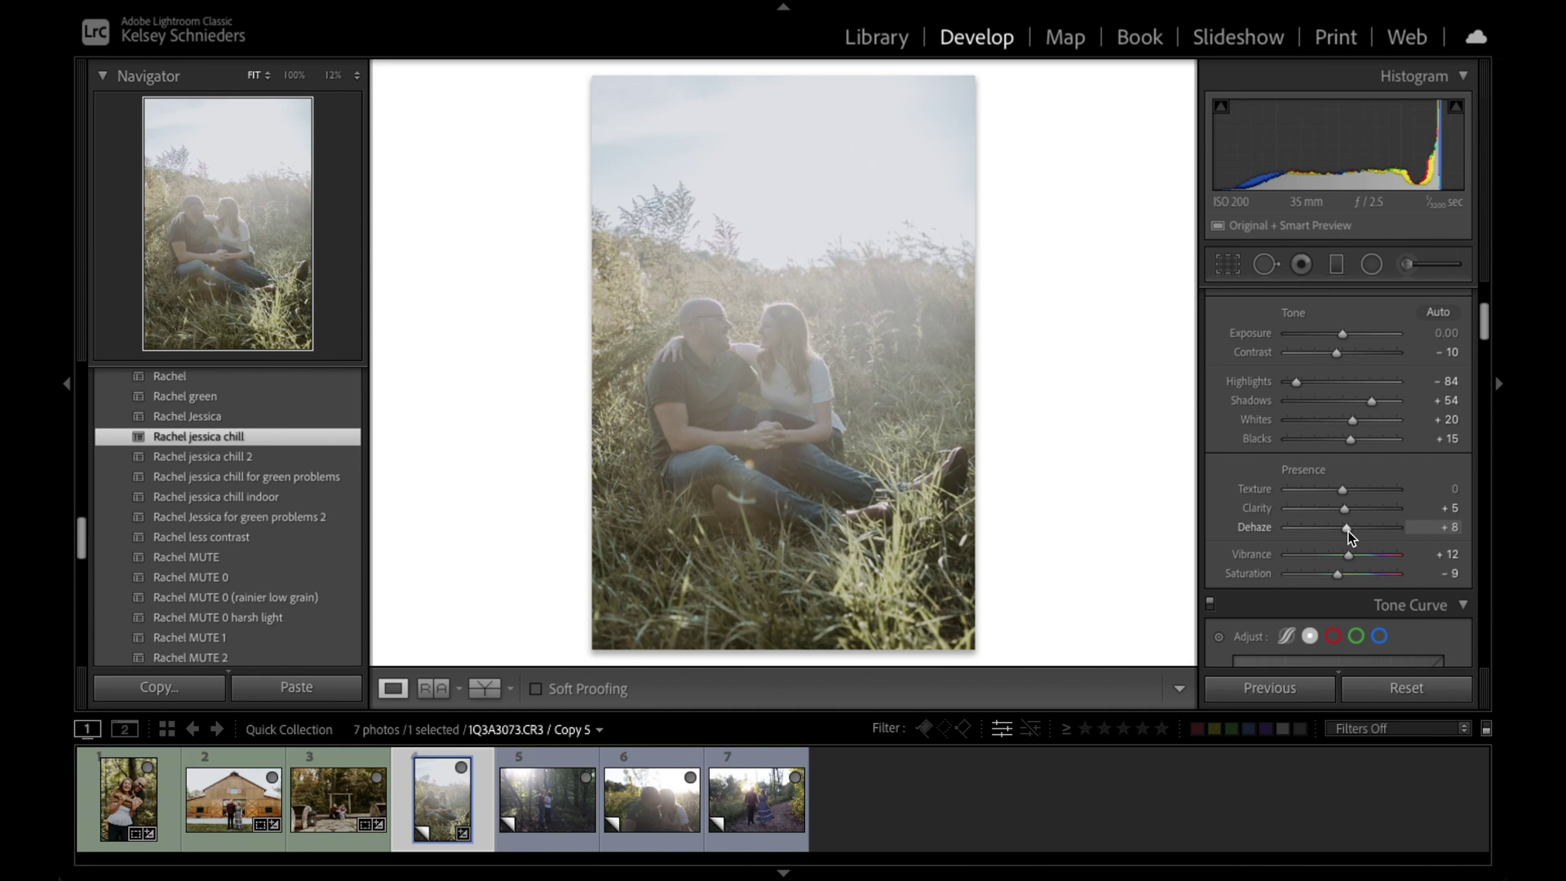
pyautogui.moveTo(1348, 531); pyautogui.dragTo(1356, 534)
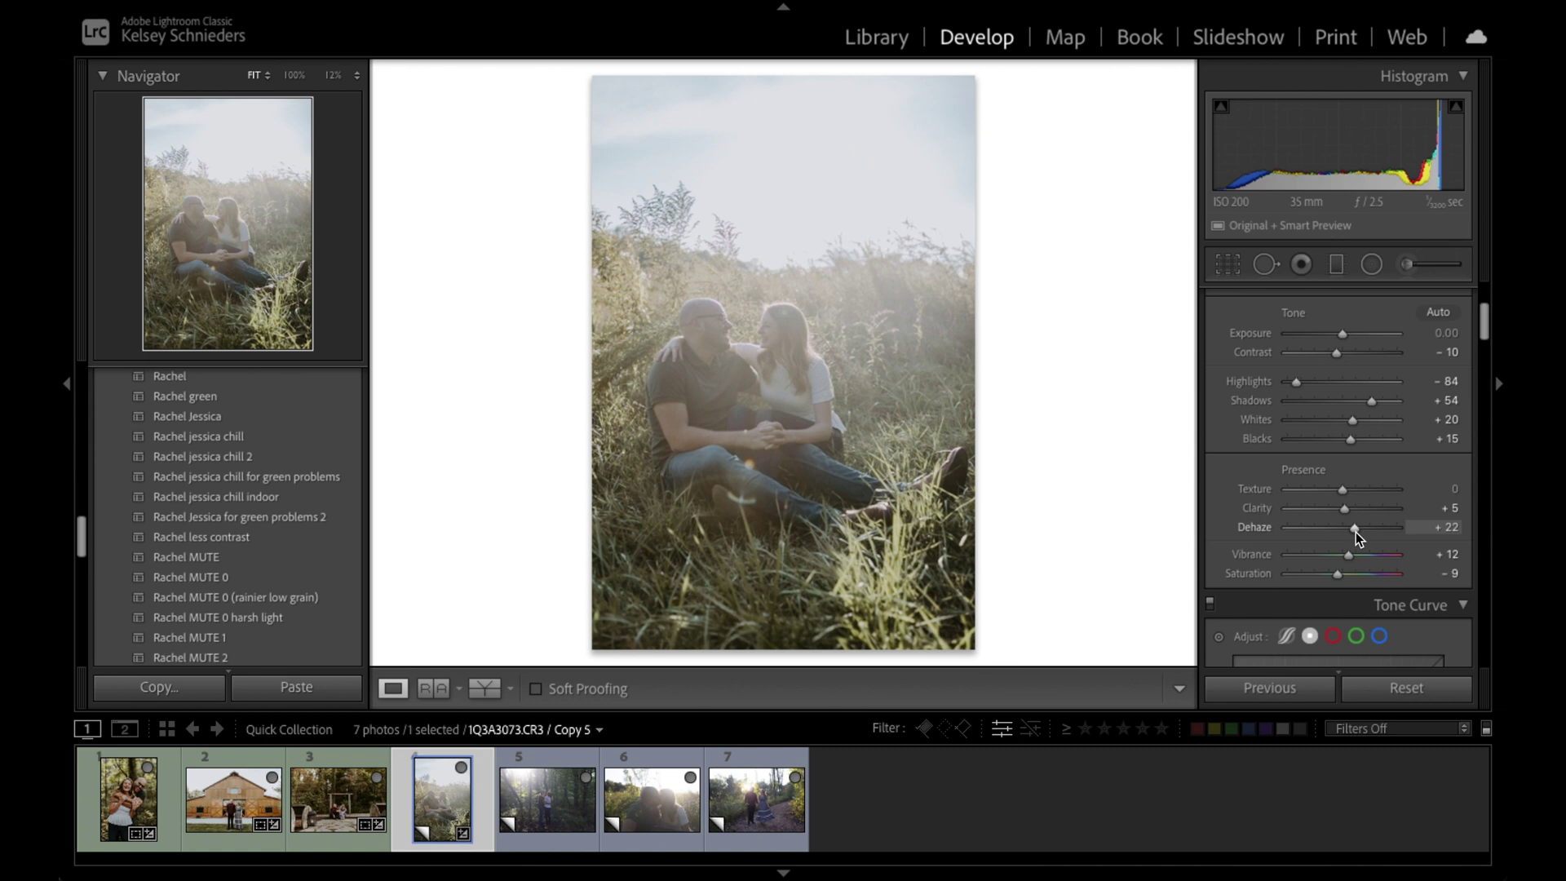
pyautogui.scroll(3, 1355, 531)
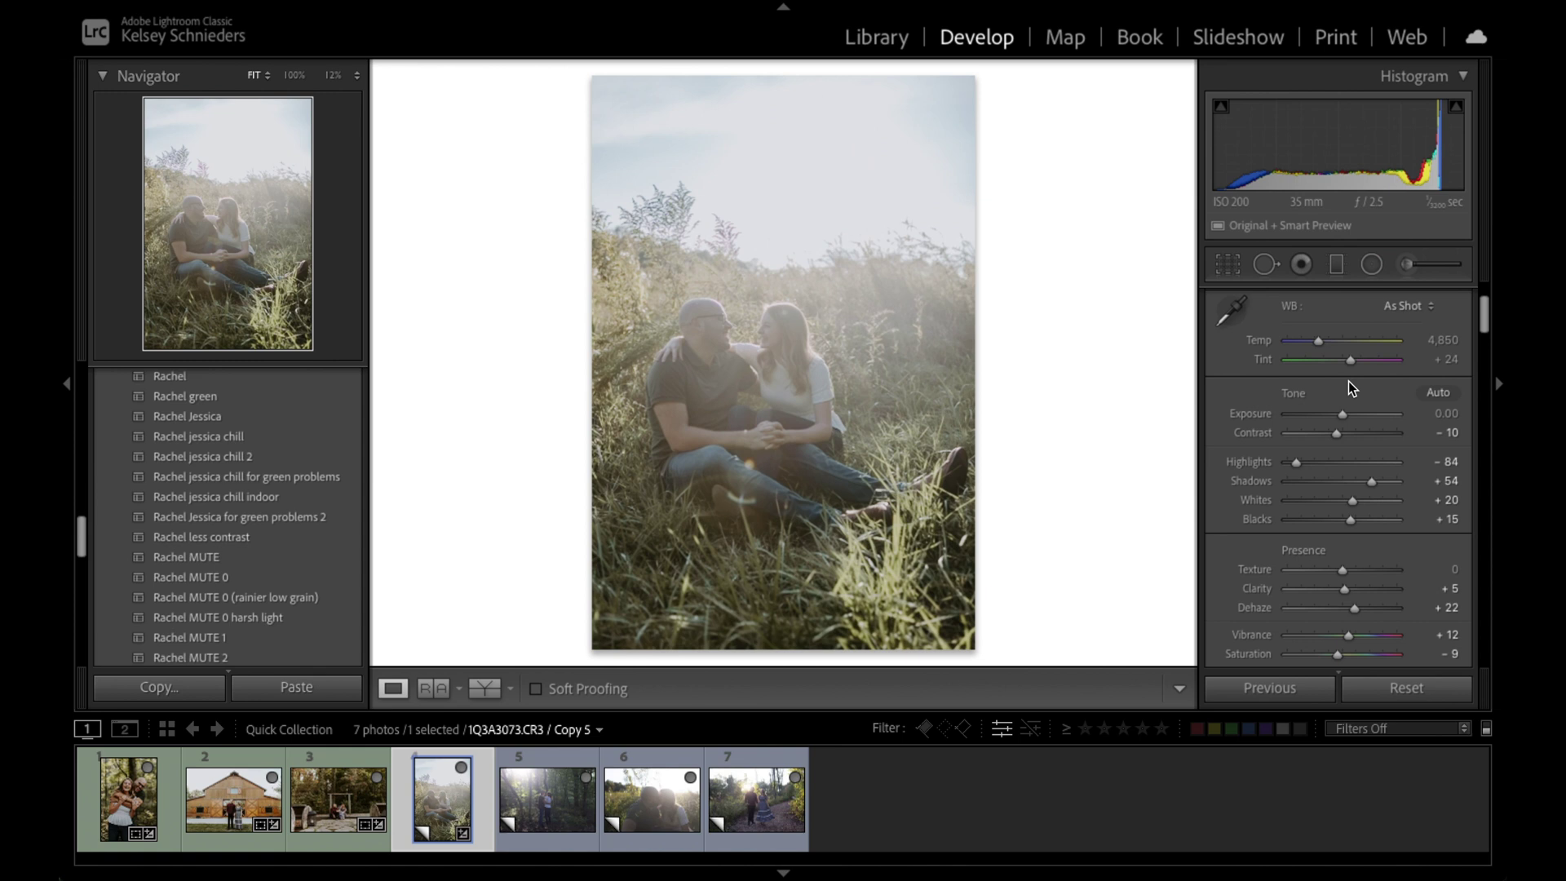
# - Set the grass photo's Contrast to +30, Exposure to -0.35 and Temp to 5,610
pyautogui.click(1338, 435)
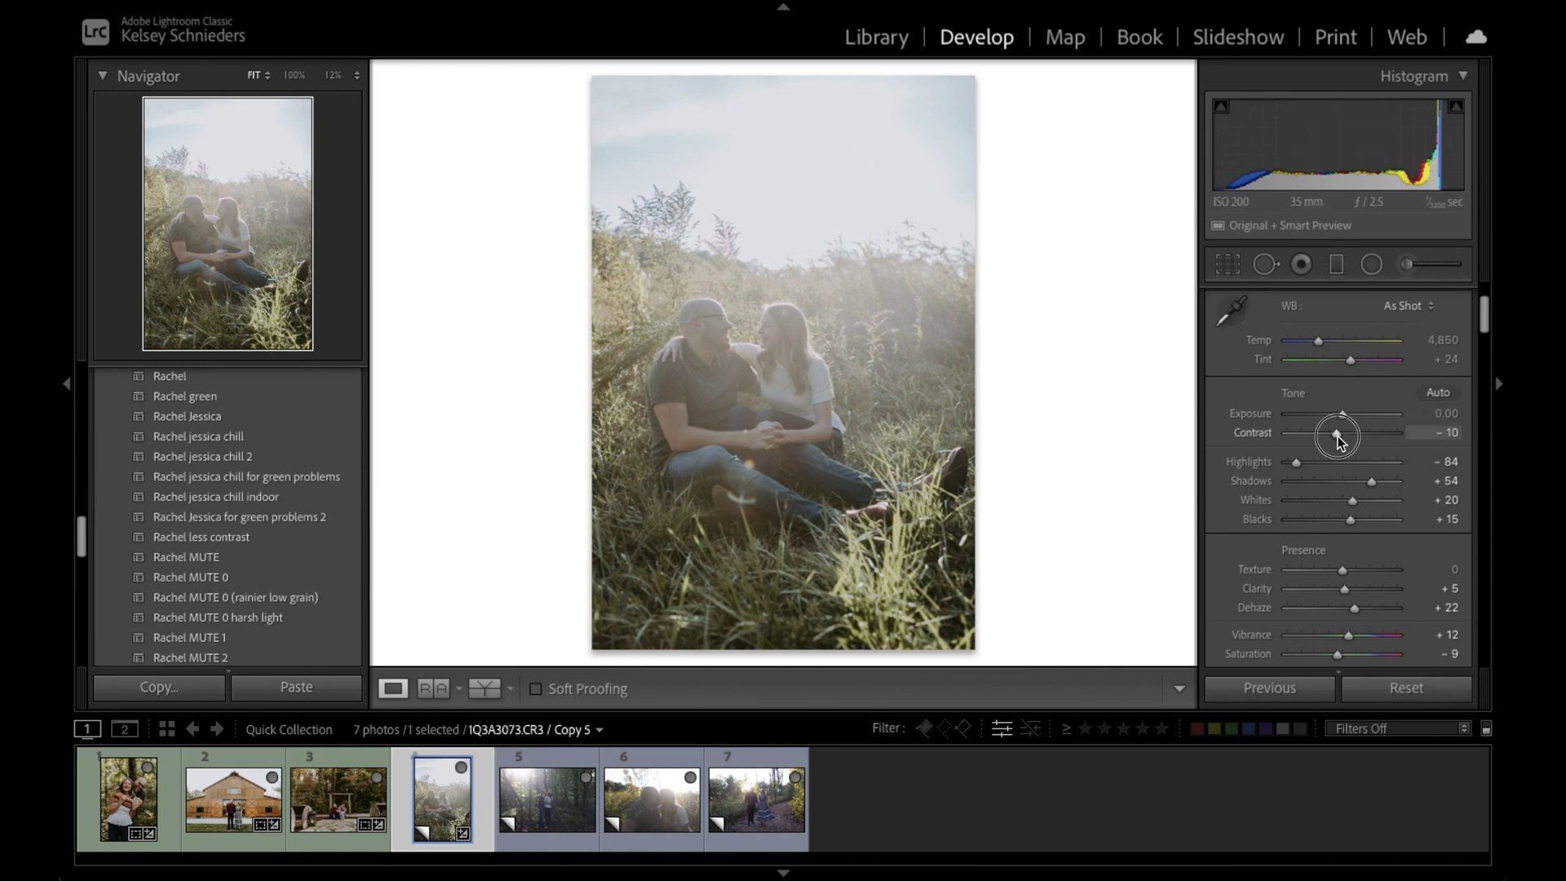
pyautogui.moveTo(1338, 435); pyautogui.dragTo(1358, 437)
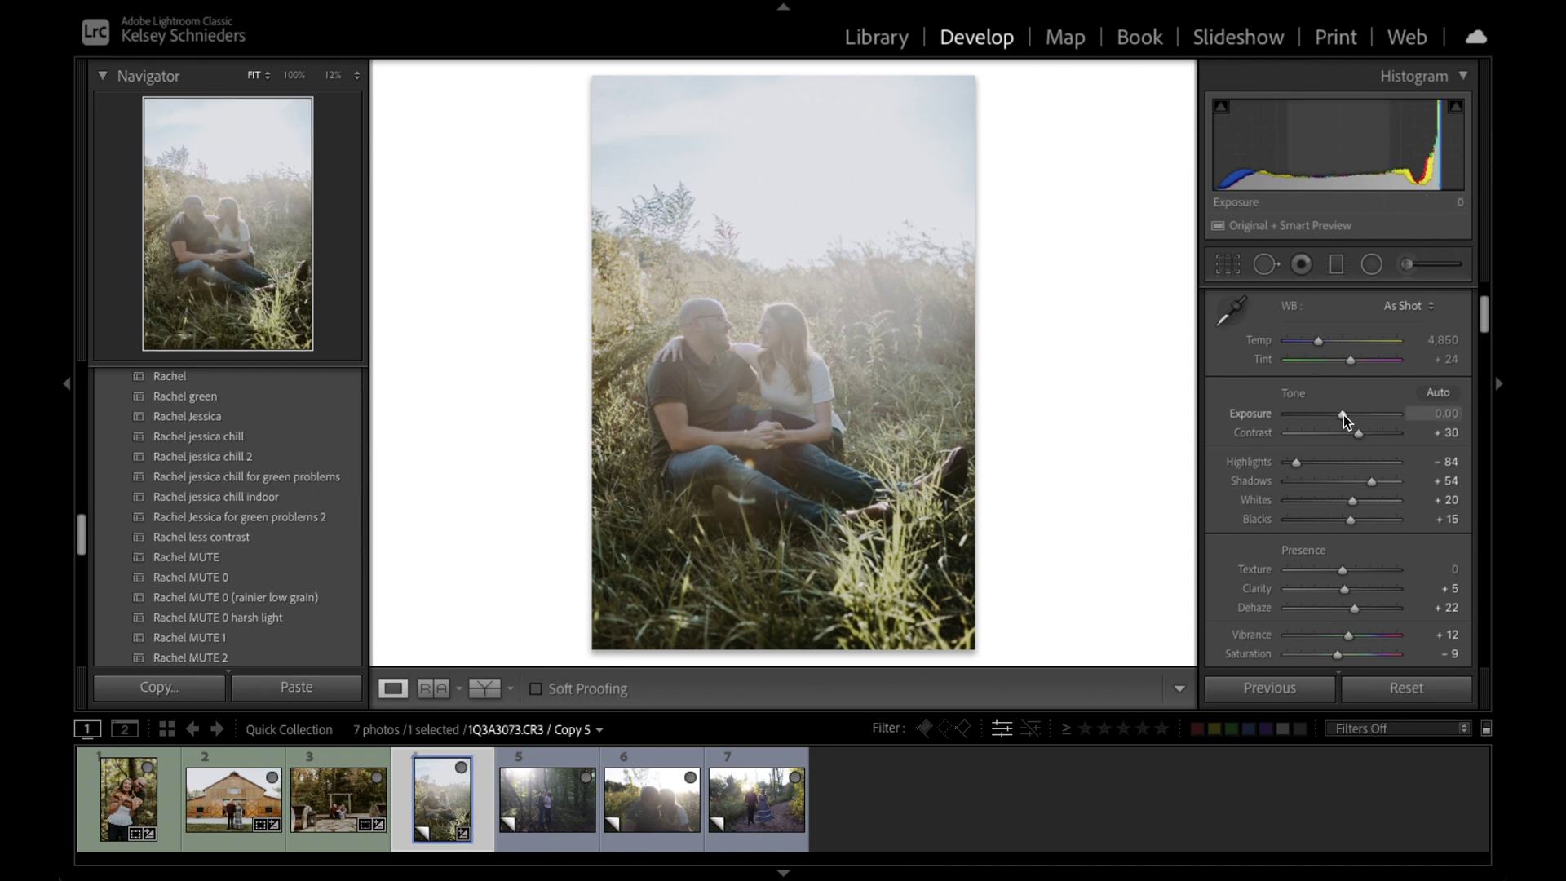
pyautogui.moveTo(1344, 414); pyautogui.dragTo(1338, 417)
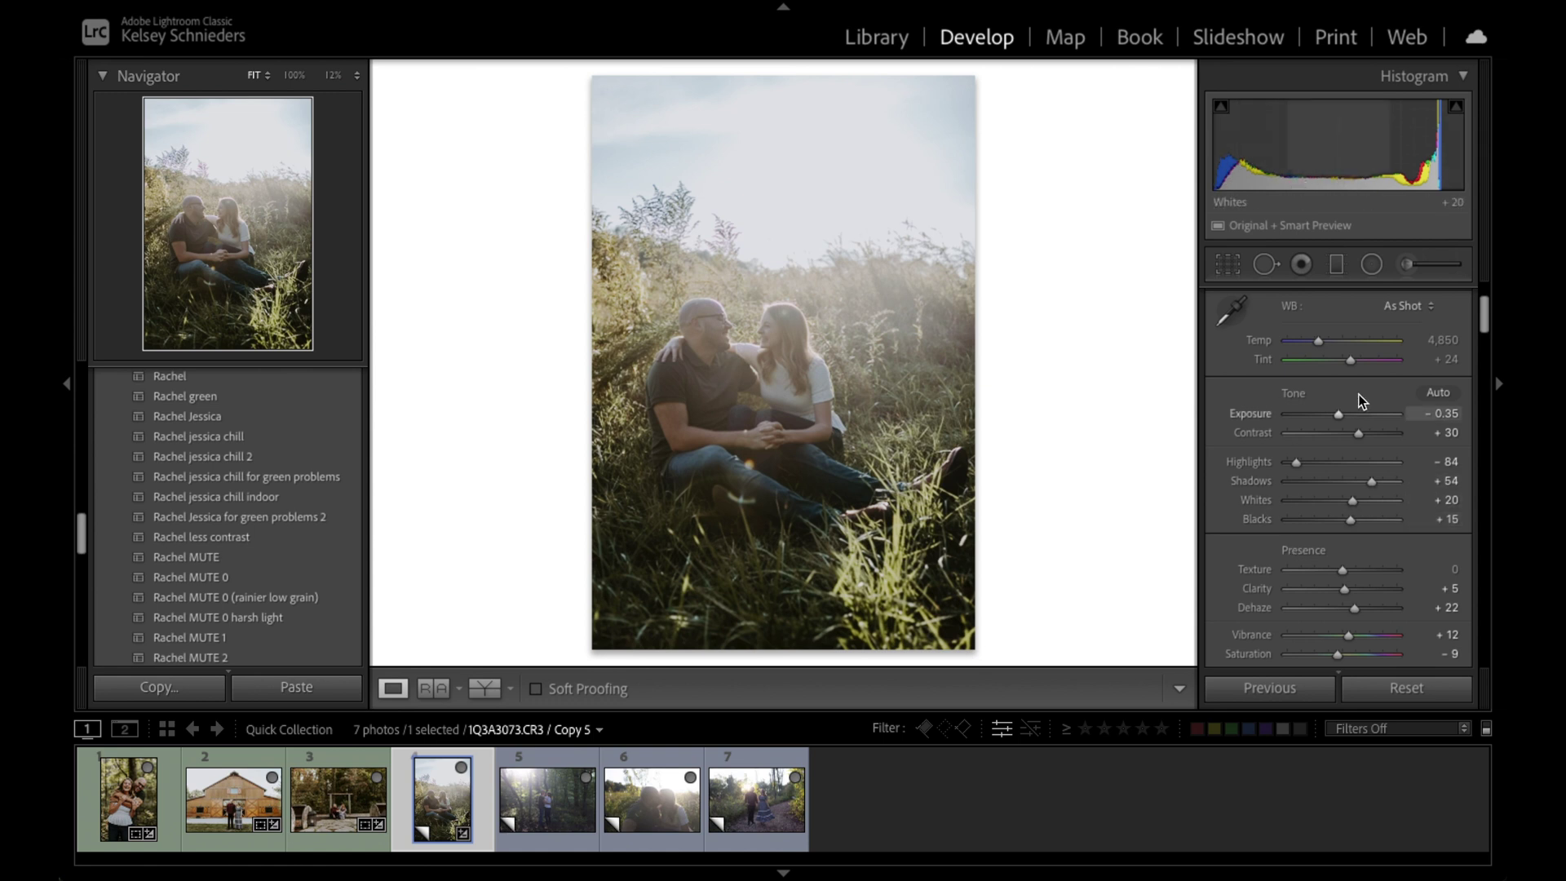
pyautogui.moveTo(1317, 342); pyautogui.dragTo(1327, 345)
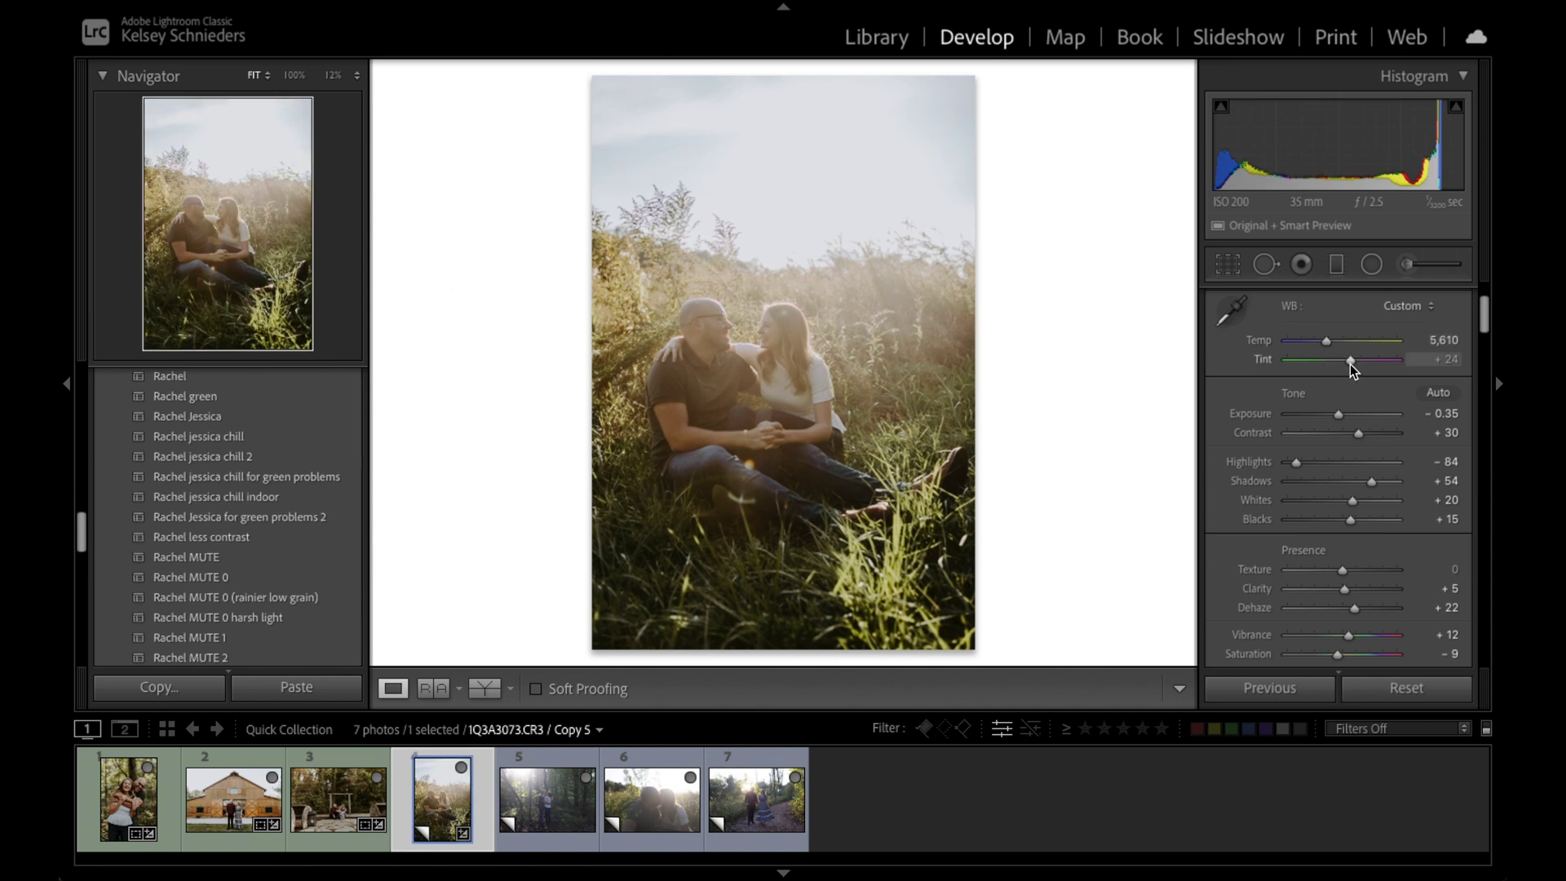
# - Raise Tint to +31 and switch to the Adjustment Brush
pyautogui.moveTo(1349, 363); pyautogui.dragTo(1352, 363)
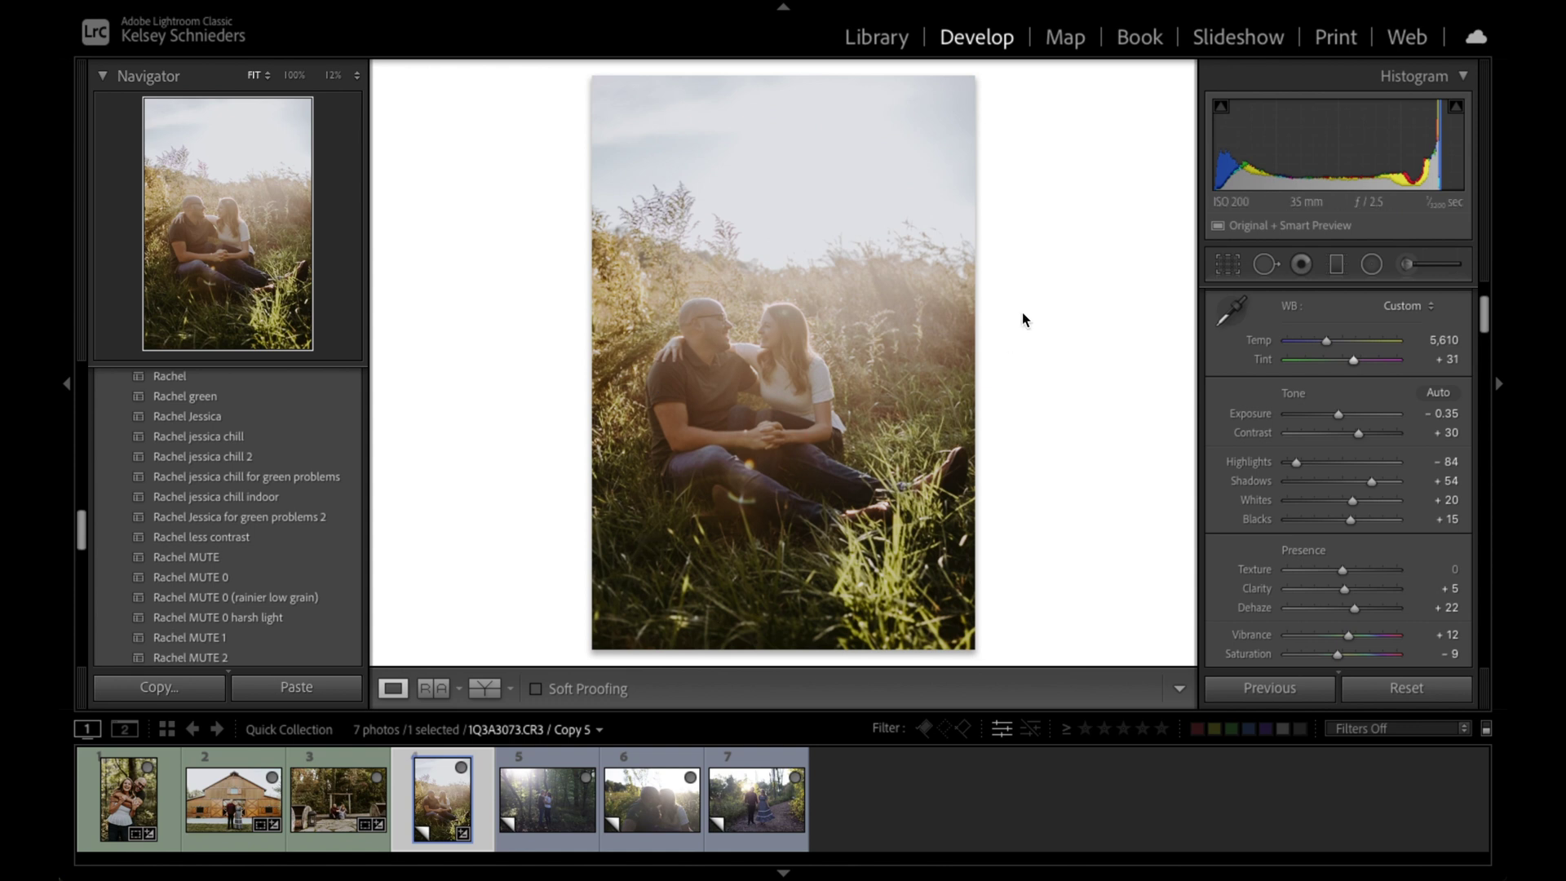
pyautogui.click(1403, 265)
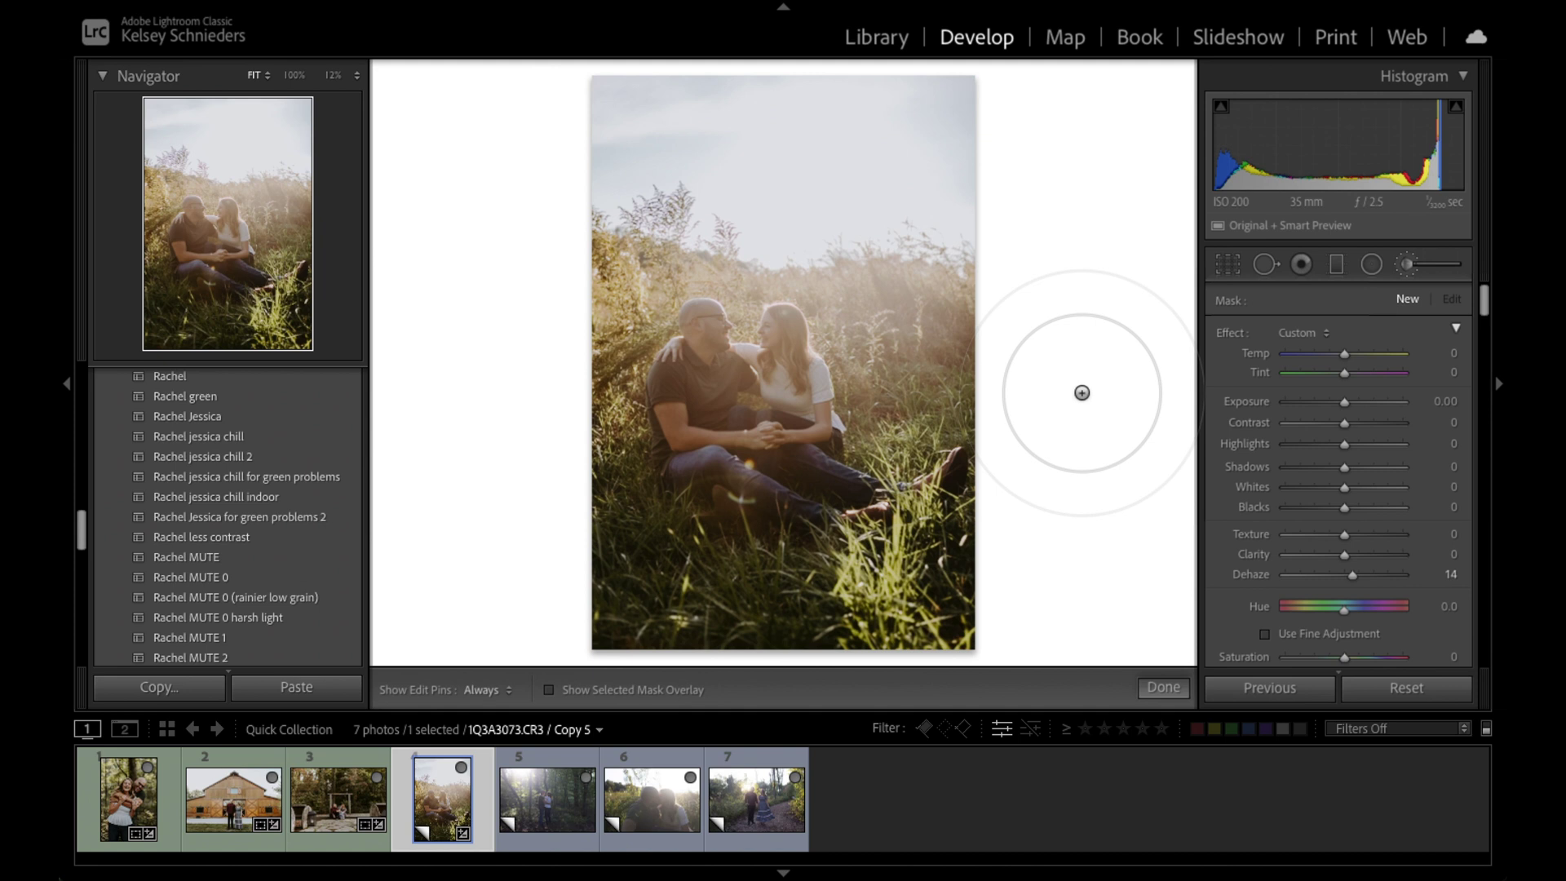
# - Reset the brush to the BLANK effect and set its Dehaze to 13
pyautogui.click(1302, 332)
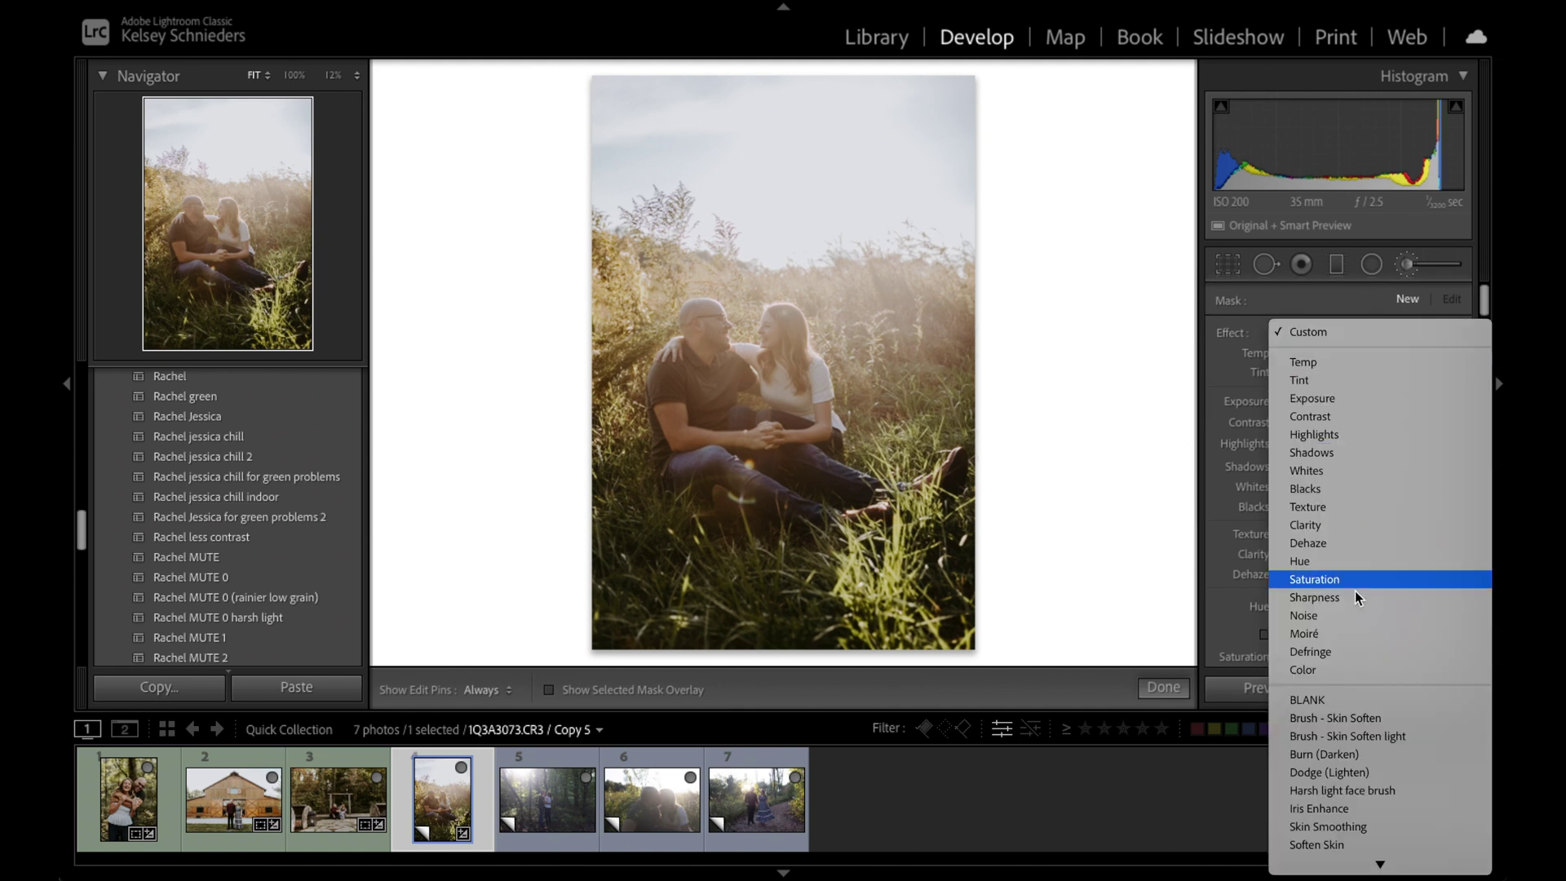
pyautogui.click(1323, 700)
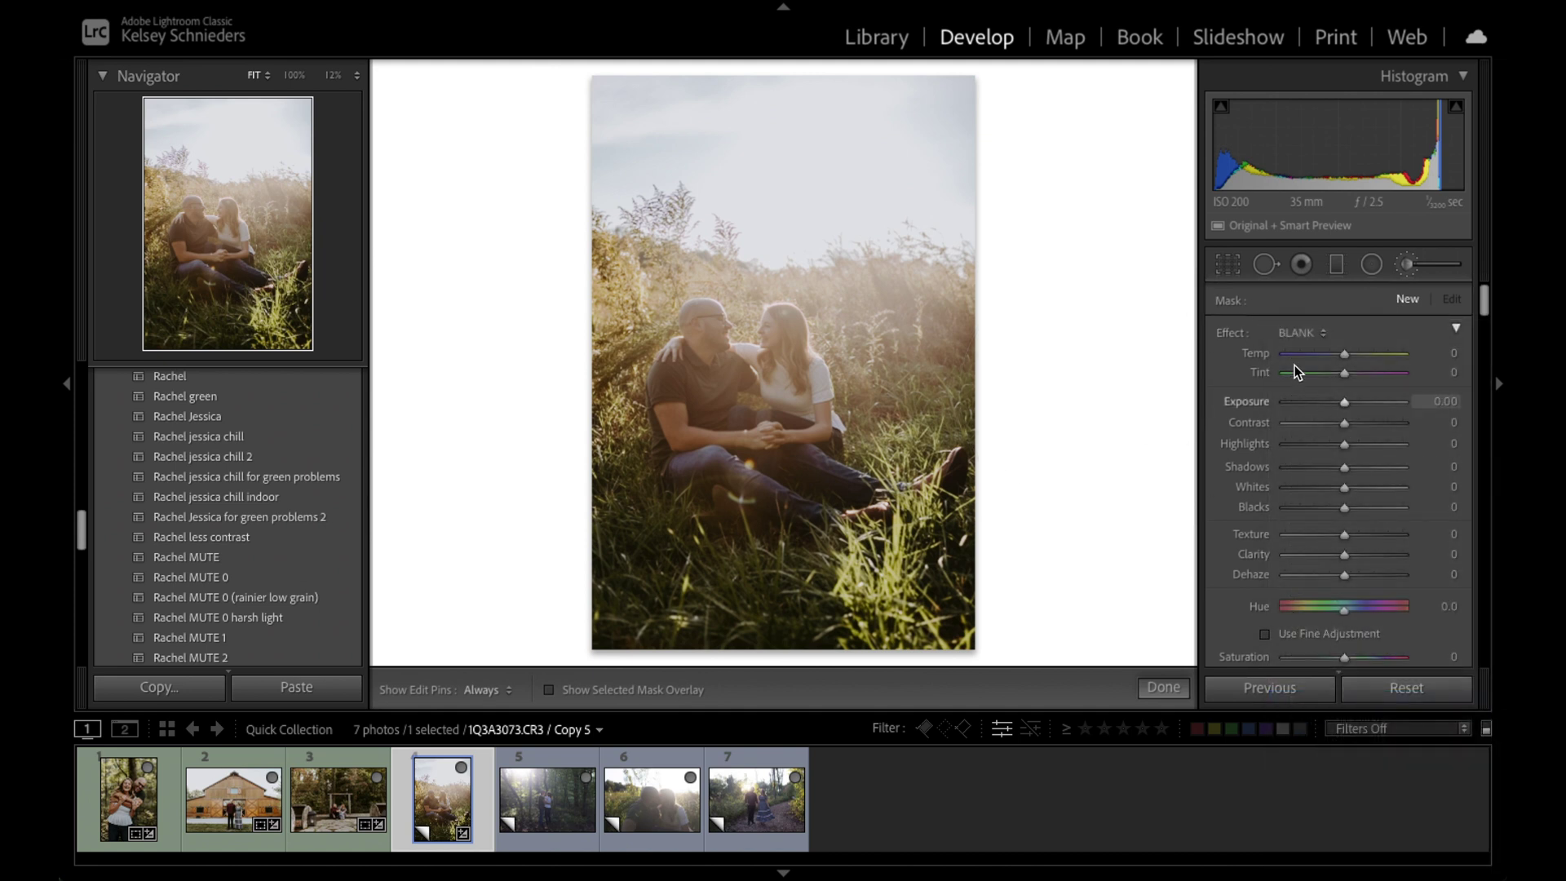
pyautogui.scroll(-2, 1295, 365)
pyautogui.scroll(-2, 1295, 364)
pyautogui.scroll(4, 1292, 367)
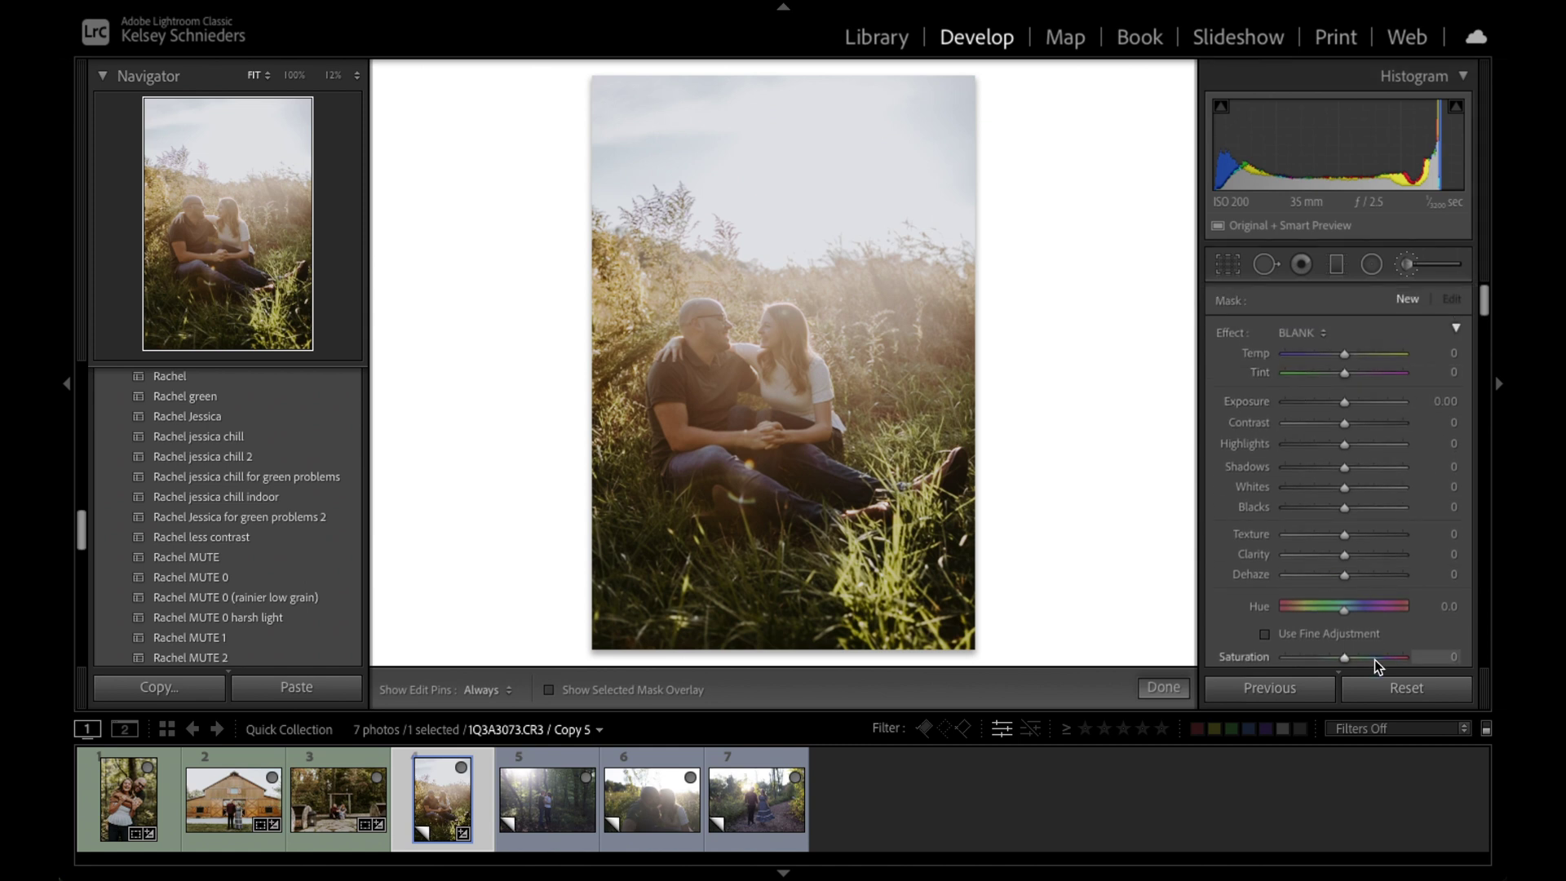
pyautogui.moveTo(1350, 574); pyautogui.dragTo(1359, 580)
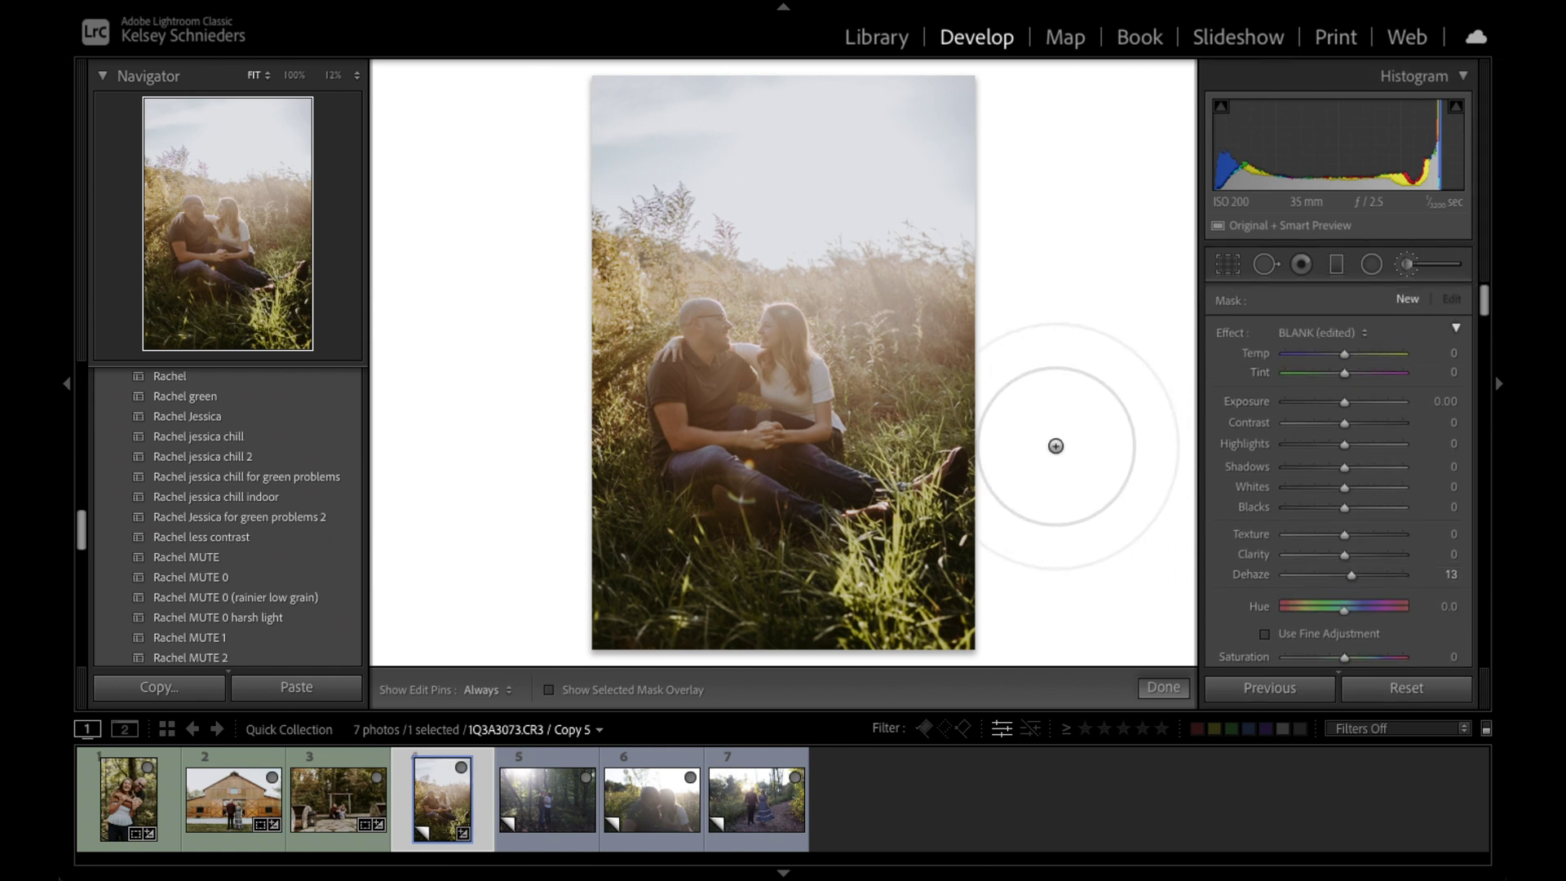
pyautogui.scroll(-6, 979, 420)
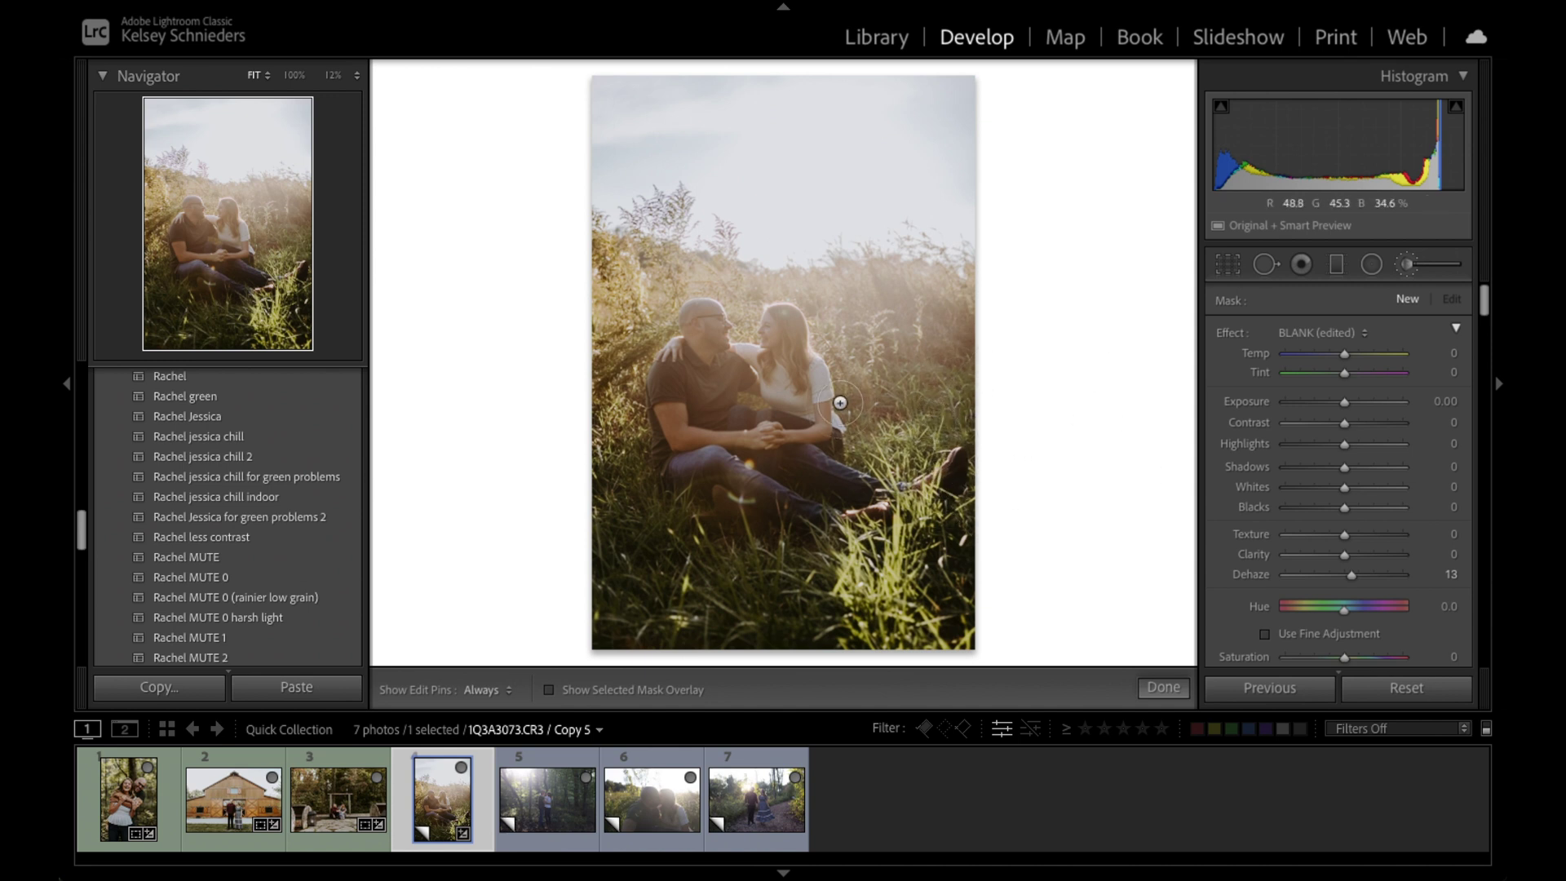
pyautogui.scroll(5, 815, 381)
# - Paint the enlarged brush over the couple, add Contrast about 12, and finish the brush edit
pyautogui.press('h')
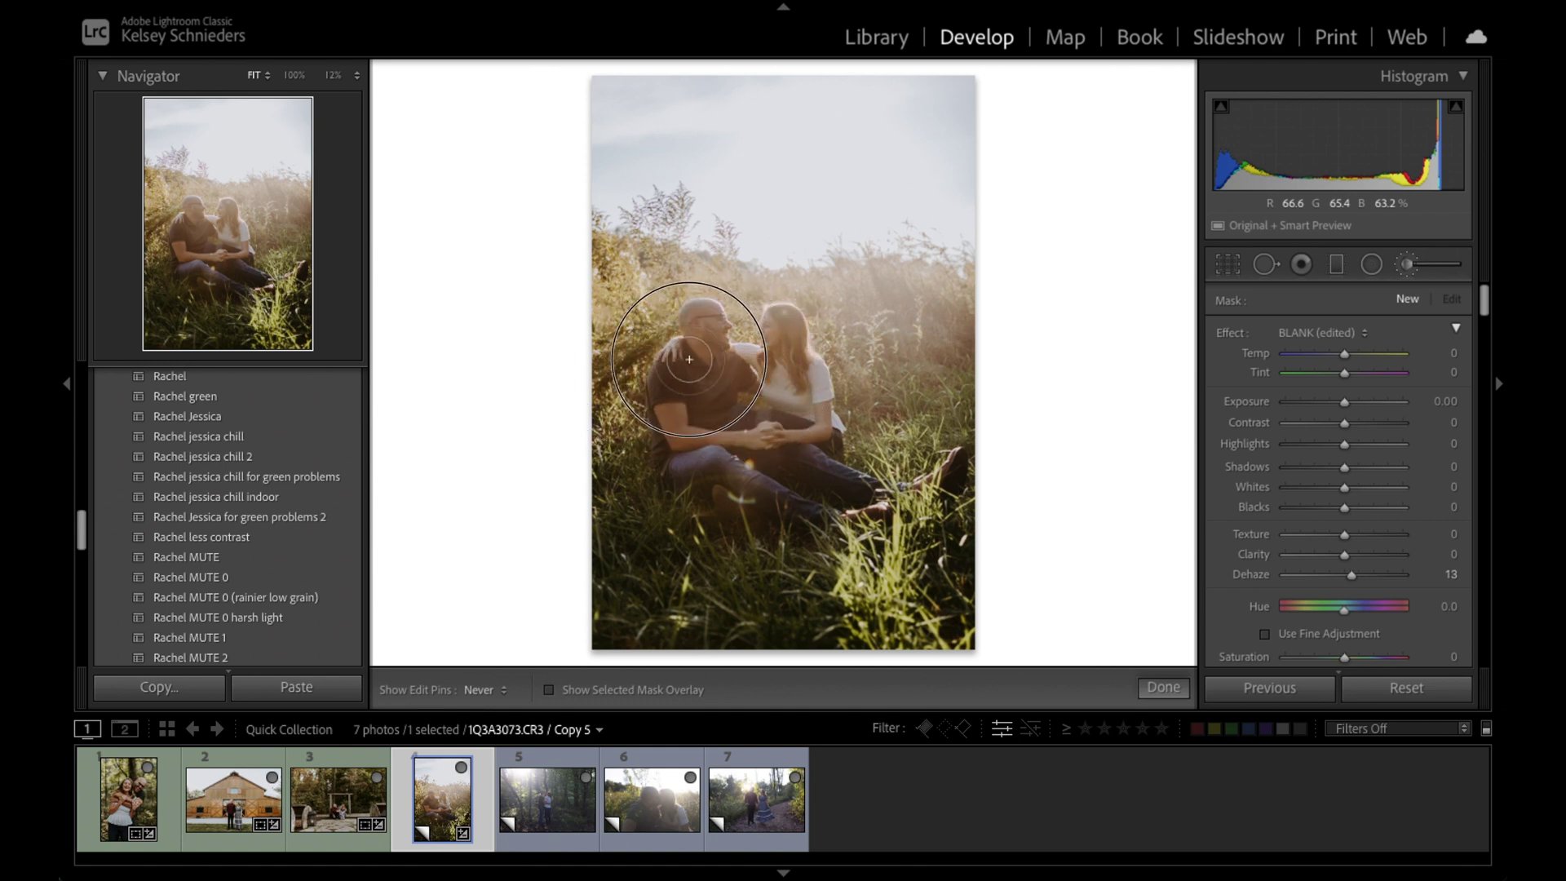
pyautogui.click(809, 370)
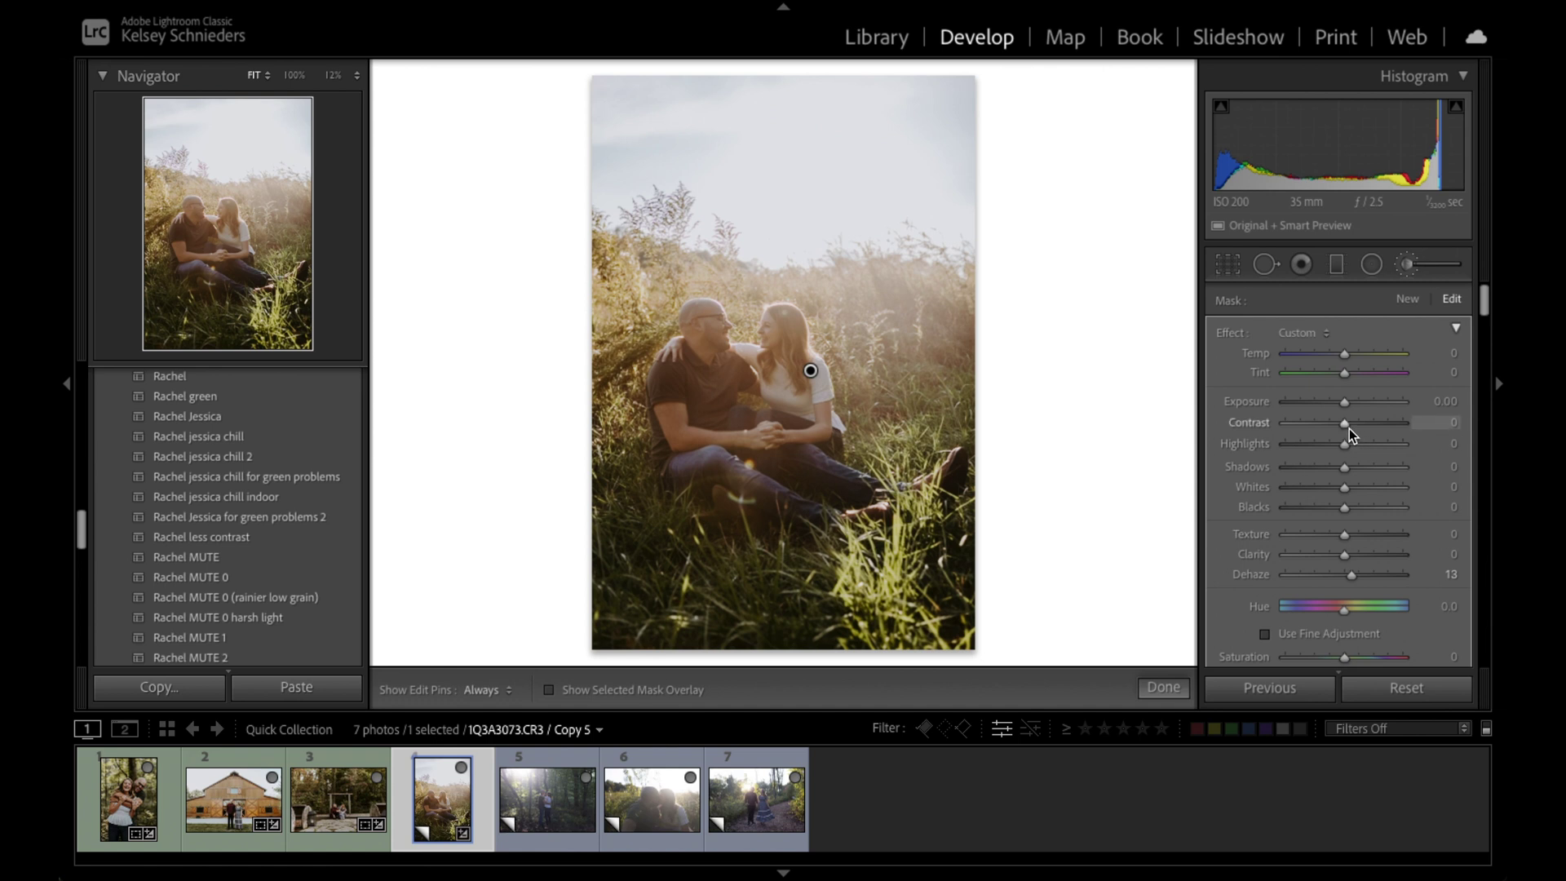
pyautogui.moveTo(1349, 428); pyautogui.dragTo(1352, 433)
pyautogui.click(1175, 690)
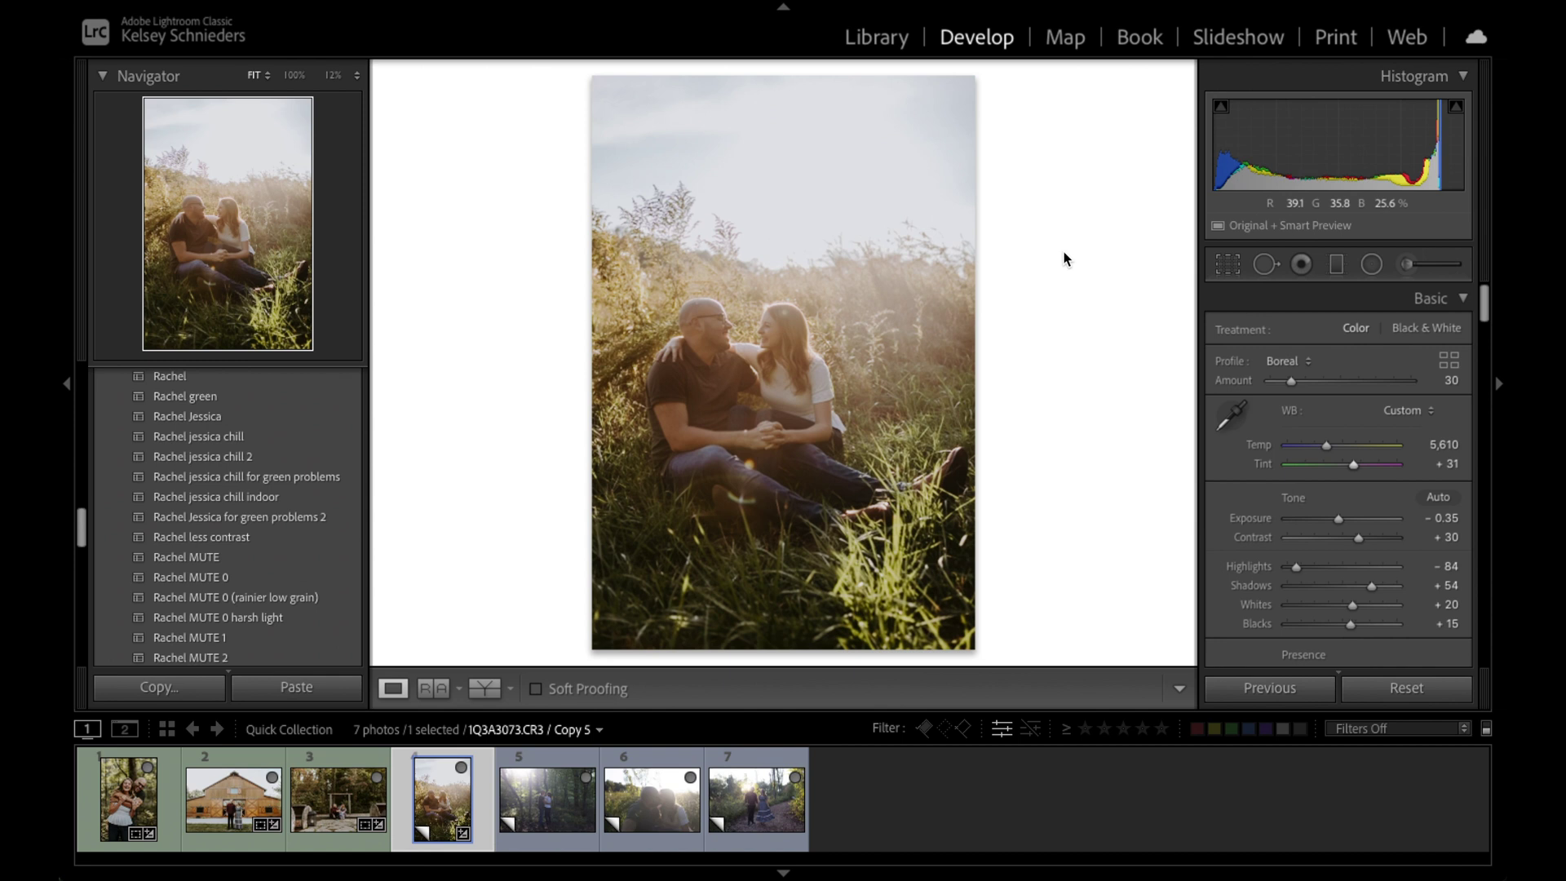
pyautogui.click(511, 690)
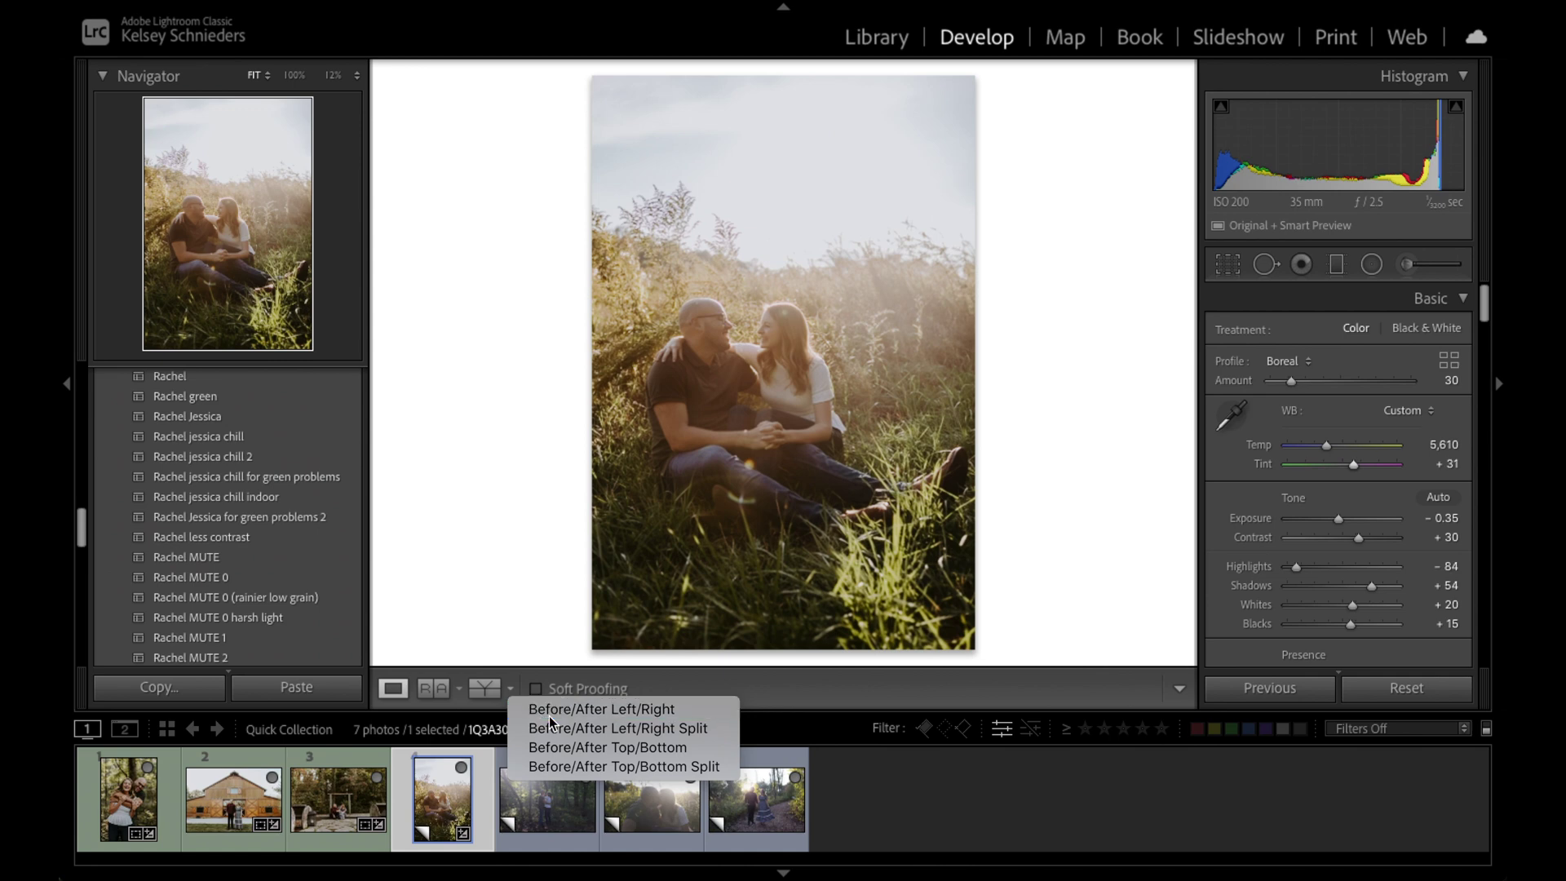
pyautogui.press('Escape')
pyautogui.press('y')
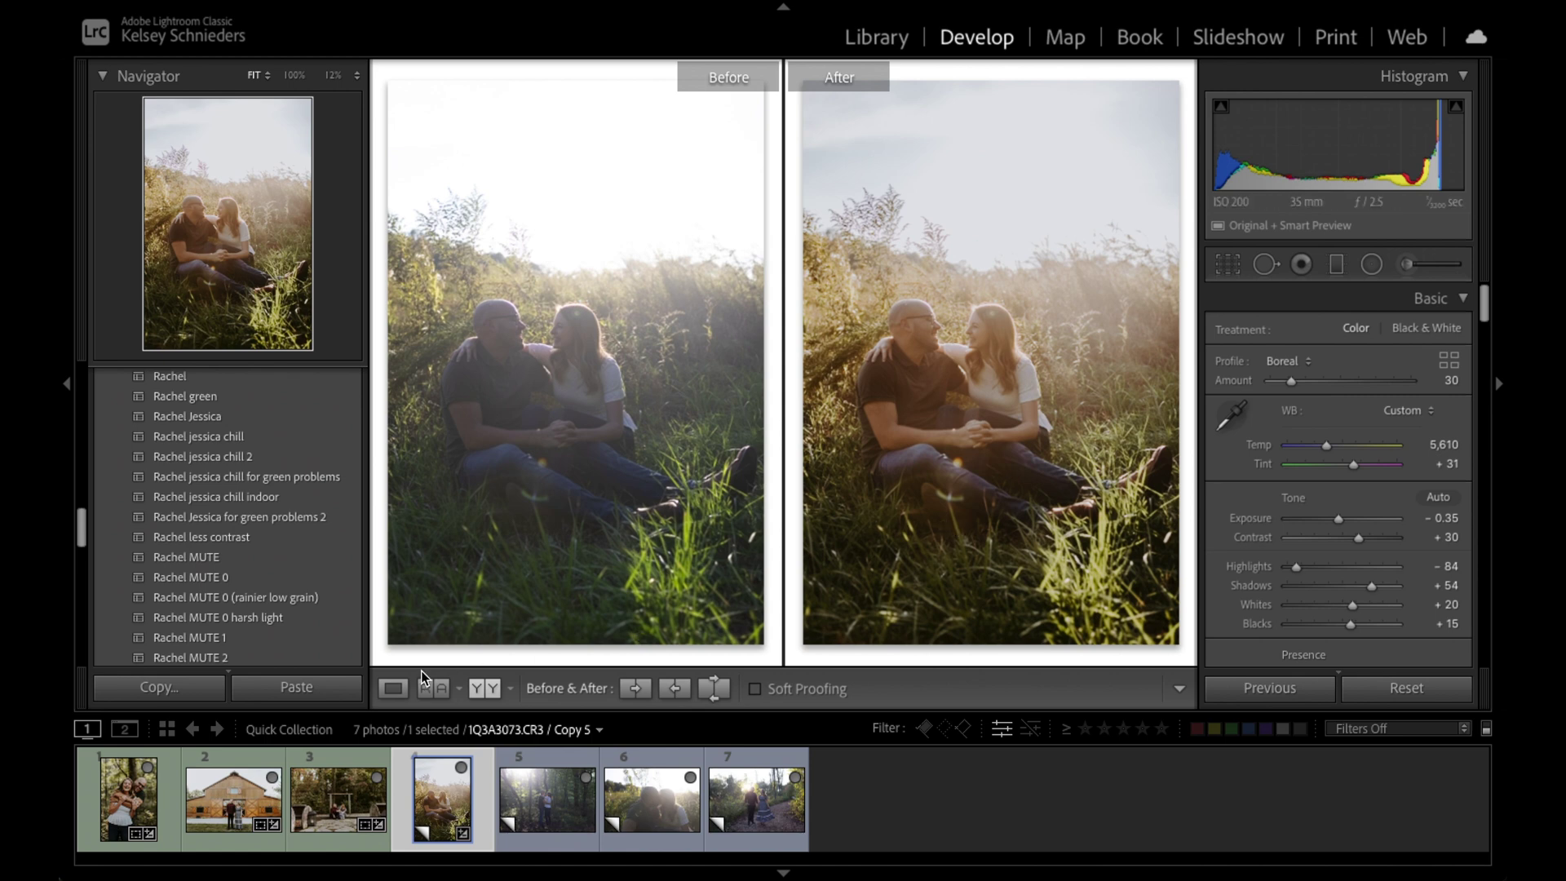
pyautogui.click(392, 688)
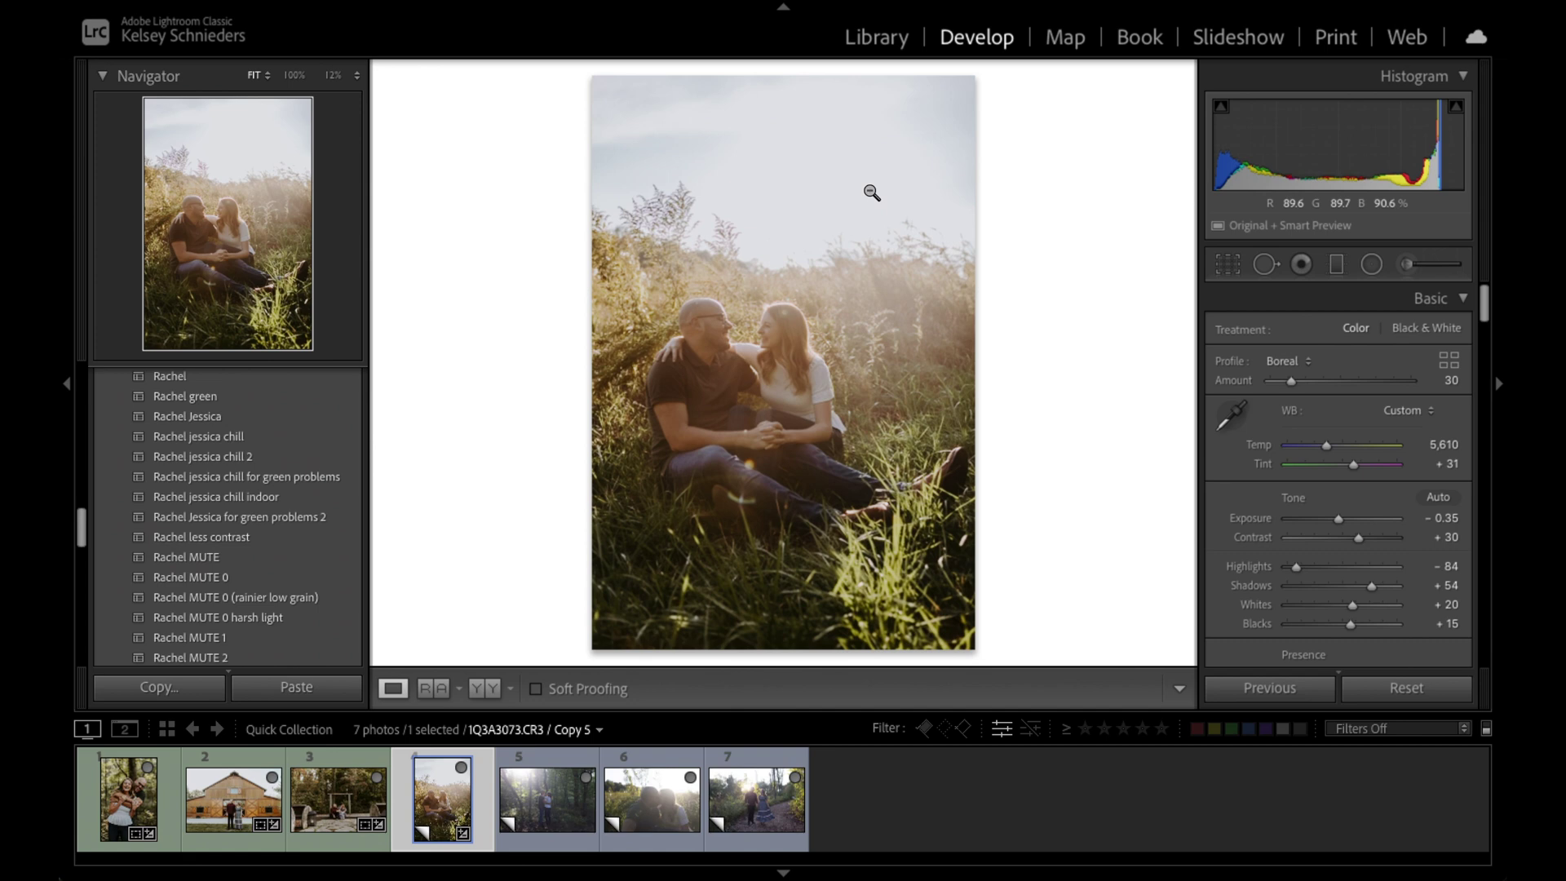
# - Go to the Library grid and enlarge the grass-field couple photo in Loupe view
pyautogui.press('g')
pyautogui.scroll(2, 874, 343)
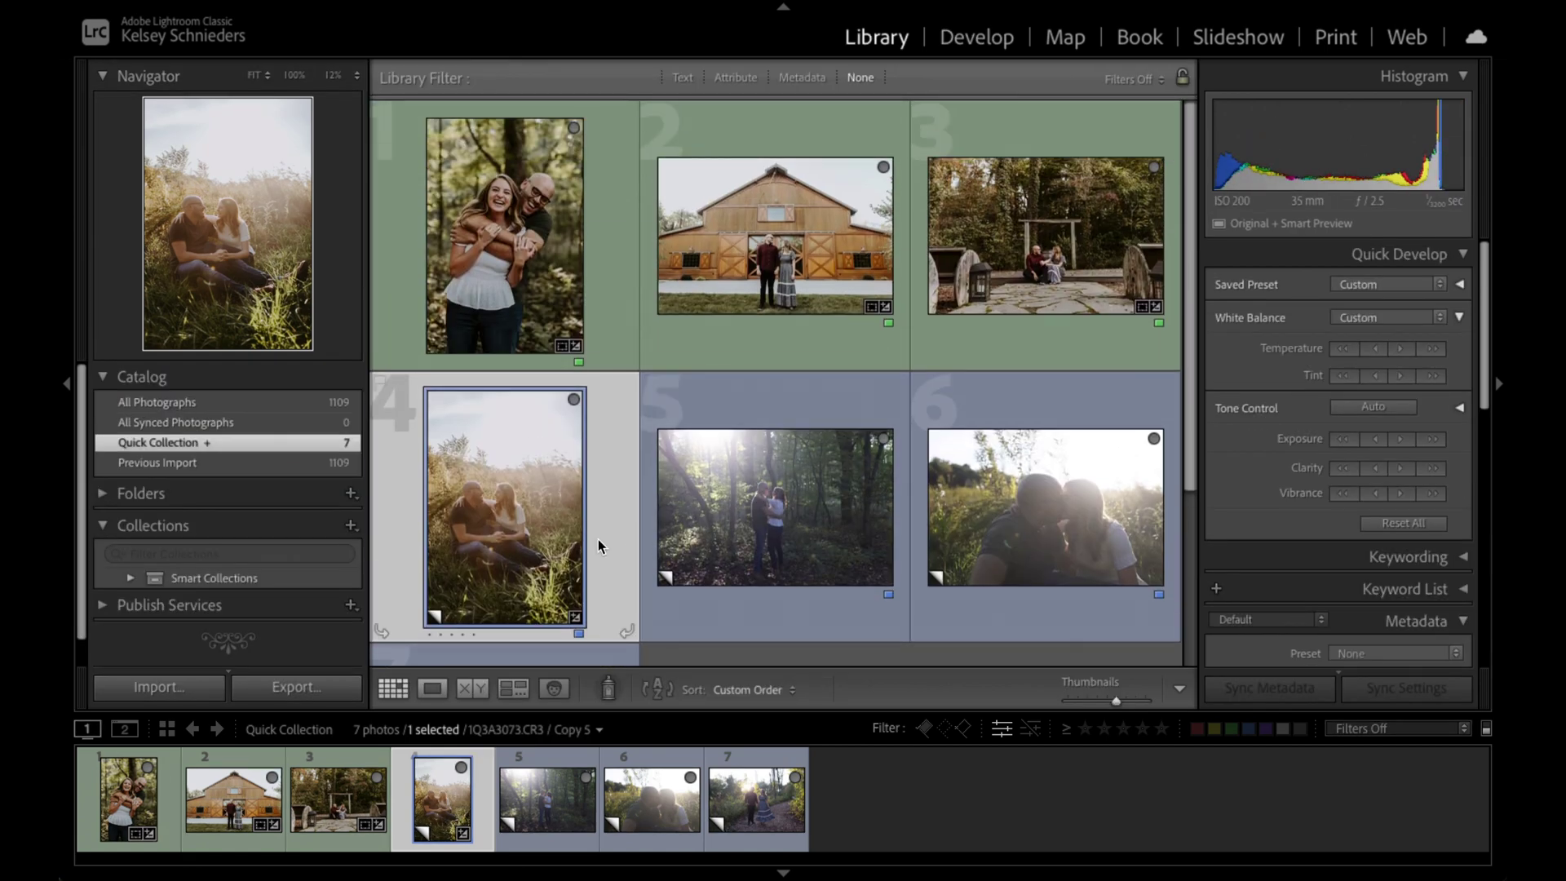
pyautogui.click(701, 518)
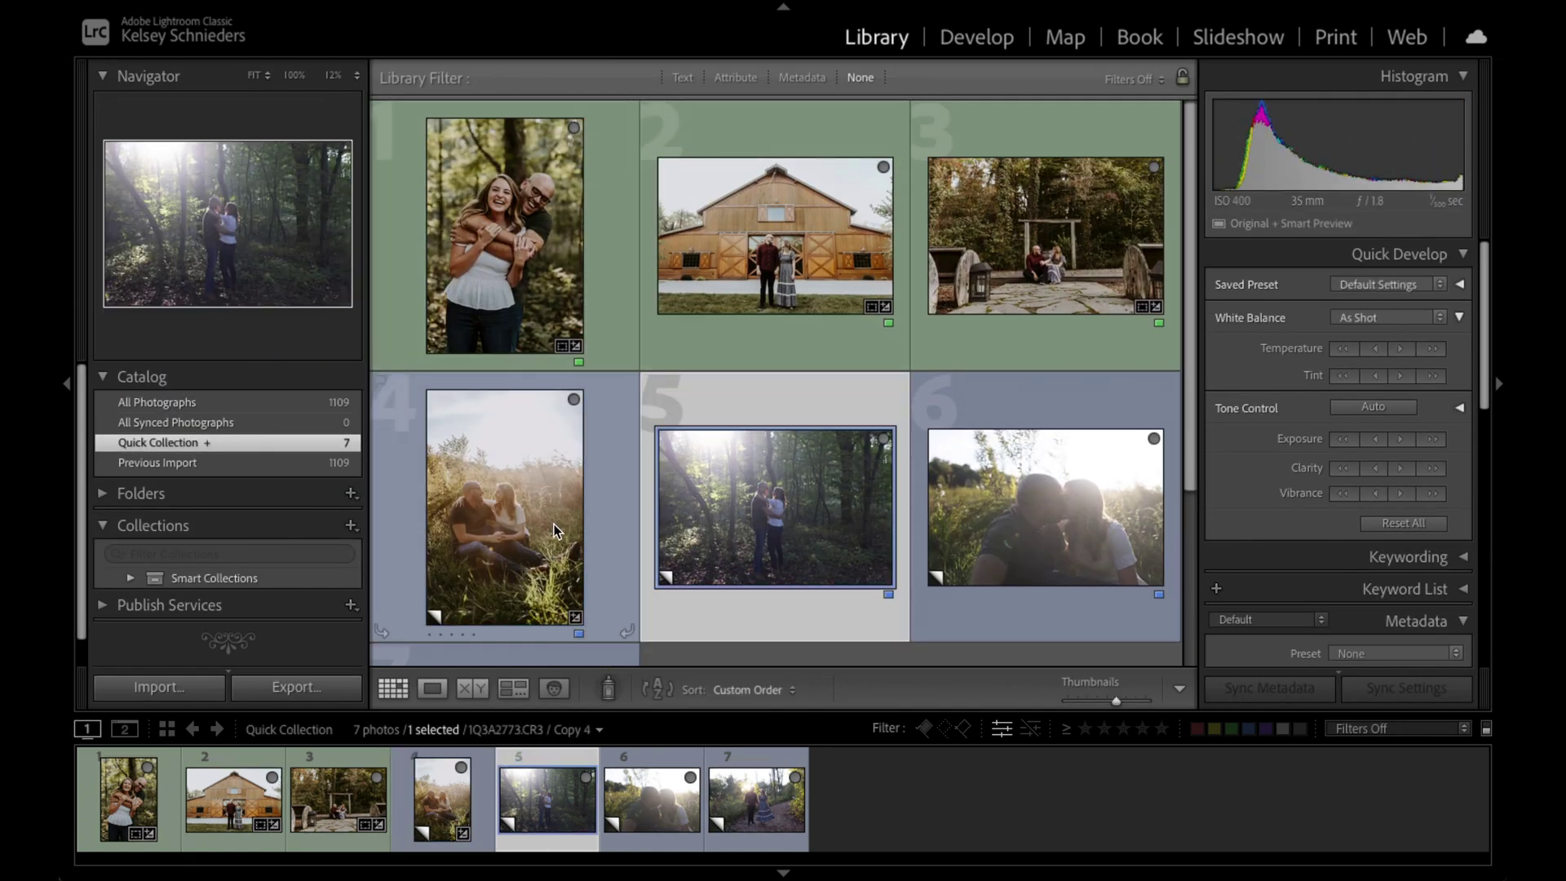
pyautogui.doubleClick(551, 534)
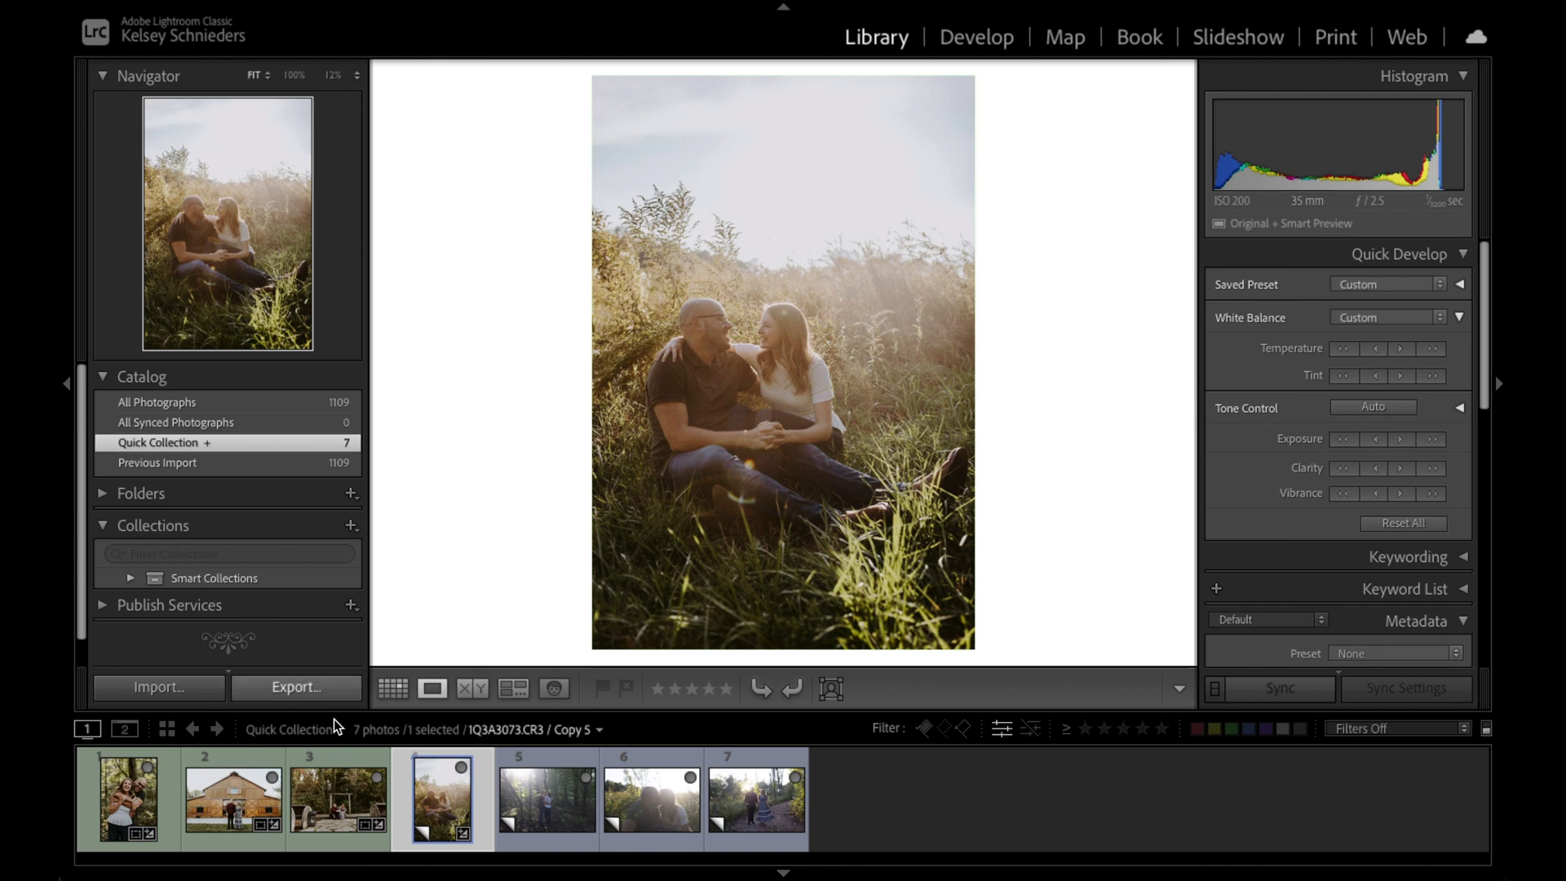
pyautogui.click(392, 688)
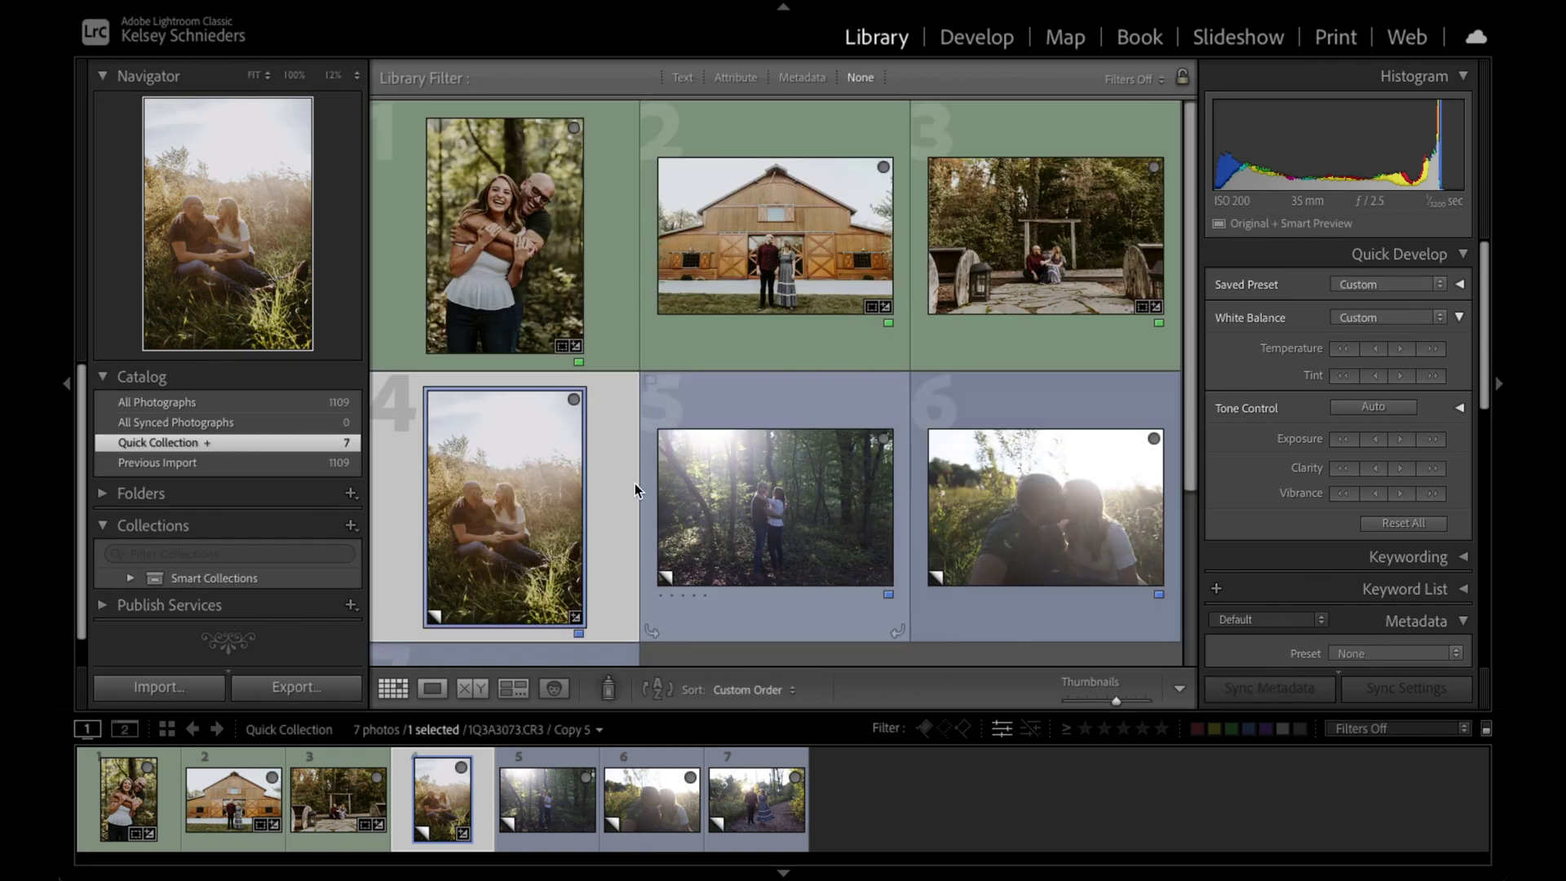
pyautogui.doubleClick(568, 502)
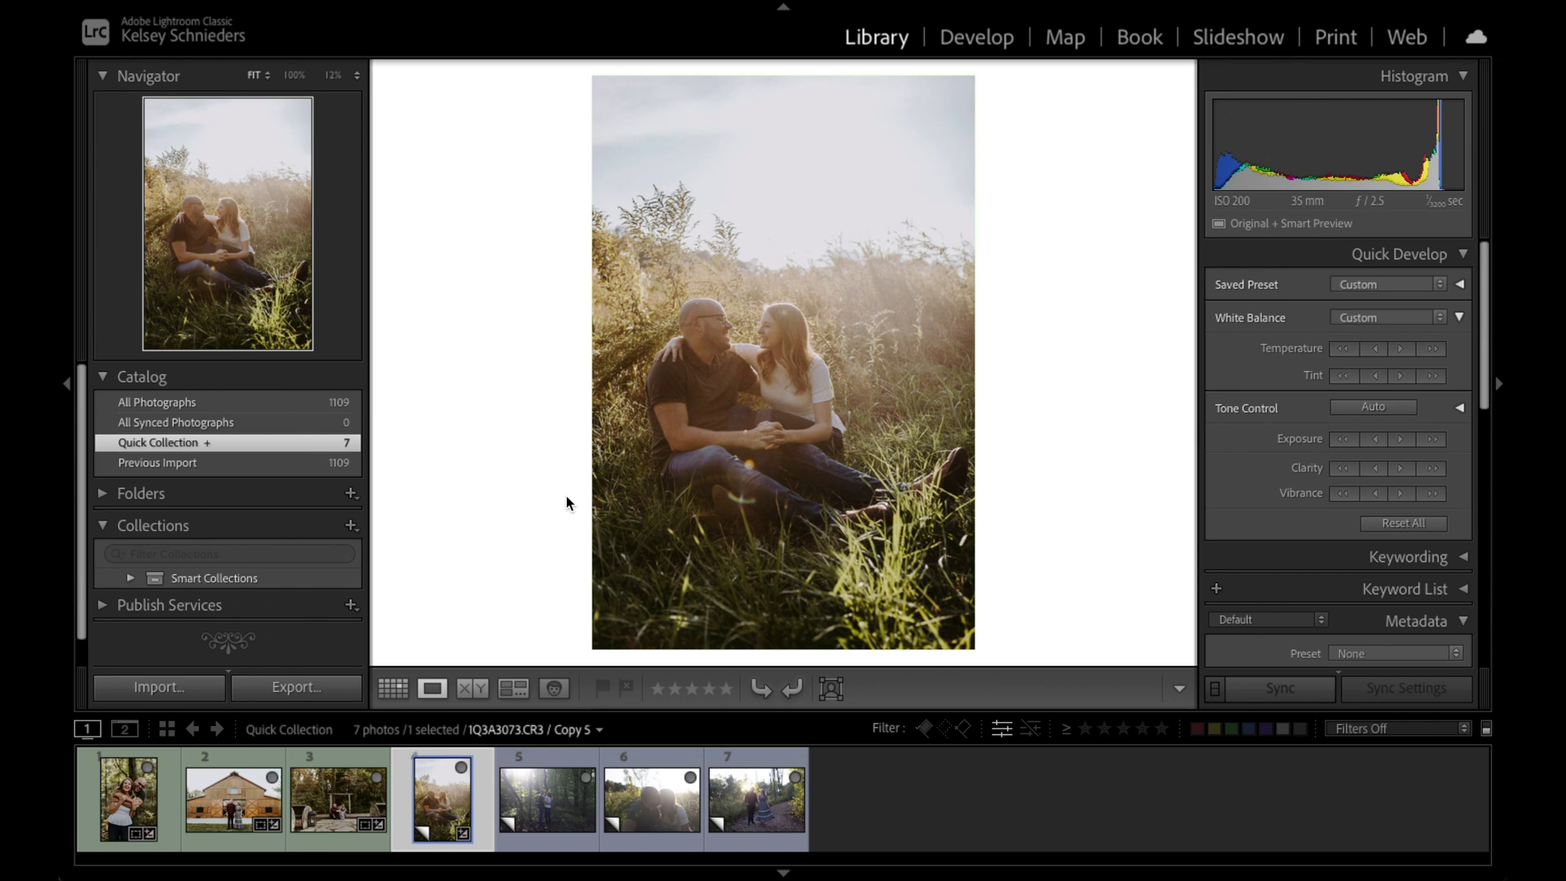
pyautogui.press('Right')
# - Warm the forest couple photo's temperature to about 5,900
pyautogui.click(977, 37)
pyautogui.scroll(-3, 1350, 543)
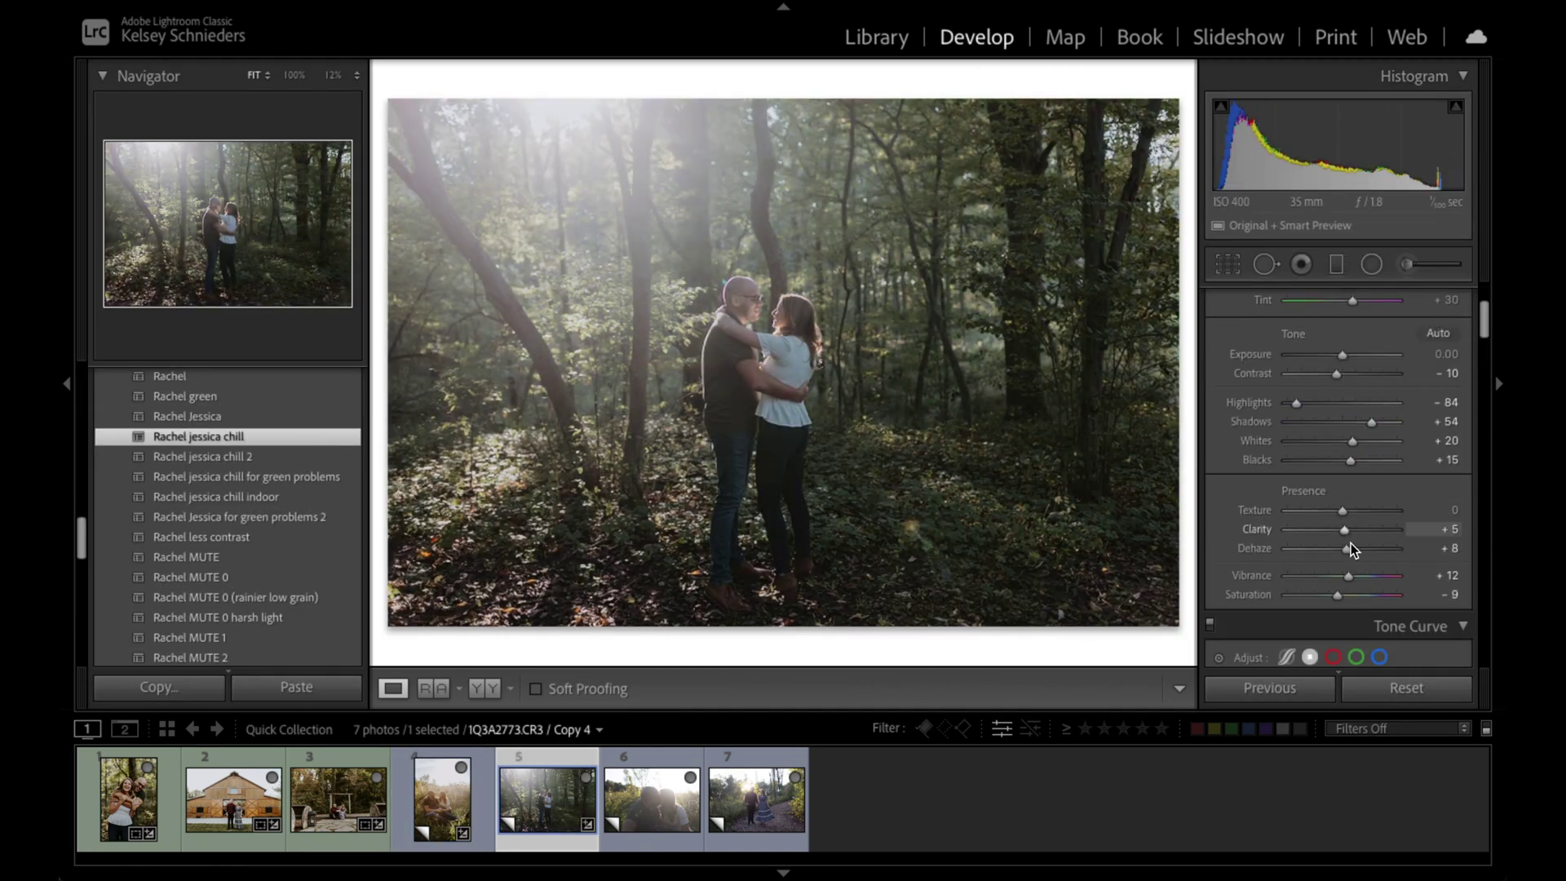
pyautogui.scroll(2, 1363, 463)
pyautogui.moveTo(1315, 359); pyautogui.dragTo(1353, 385)
# - Straighten the forest couple photo with the crop tool
pyautogui.press('r')
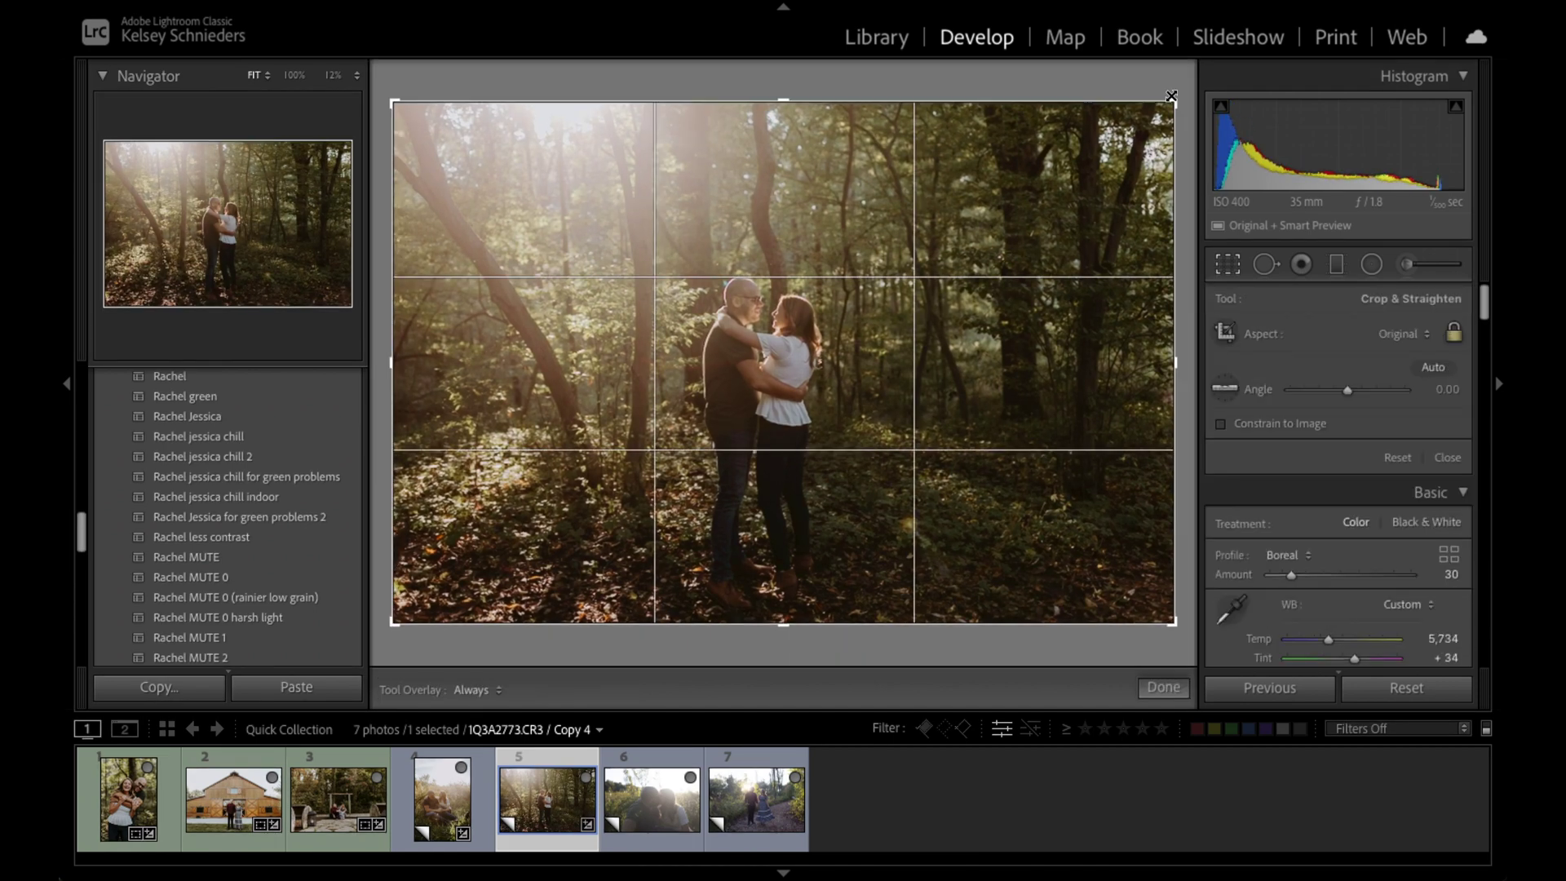
pyautogui.moveTo(1146, 114); pyautogui.dragTo(1136, 124)
pyautogui.press('r')
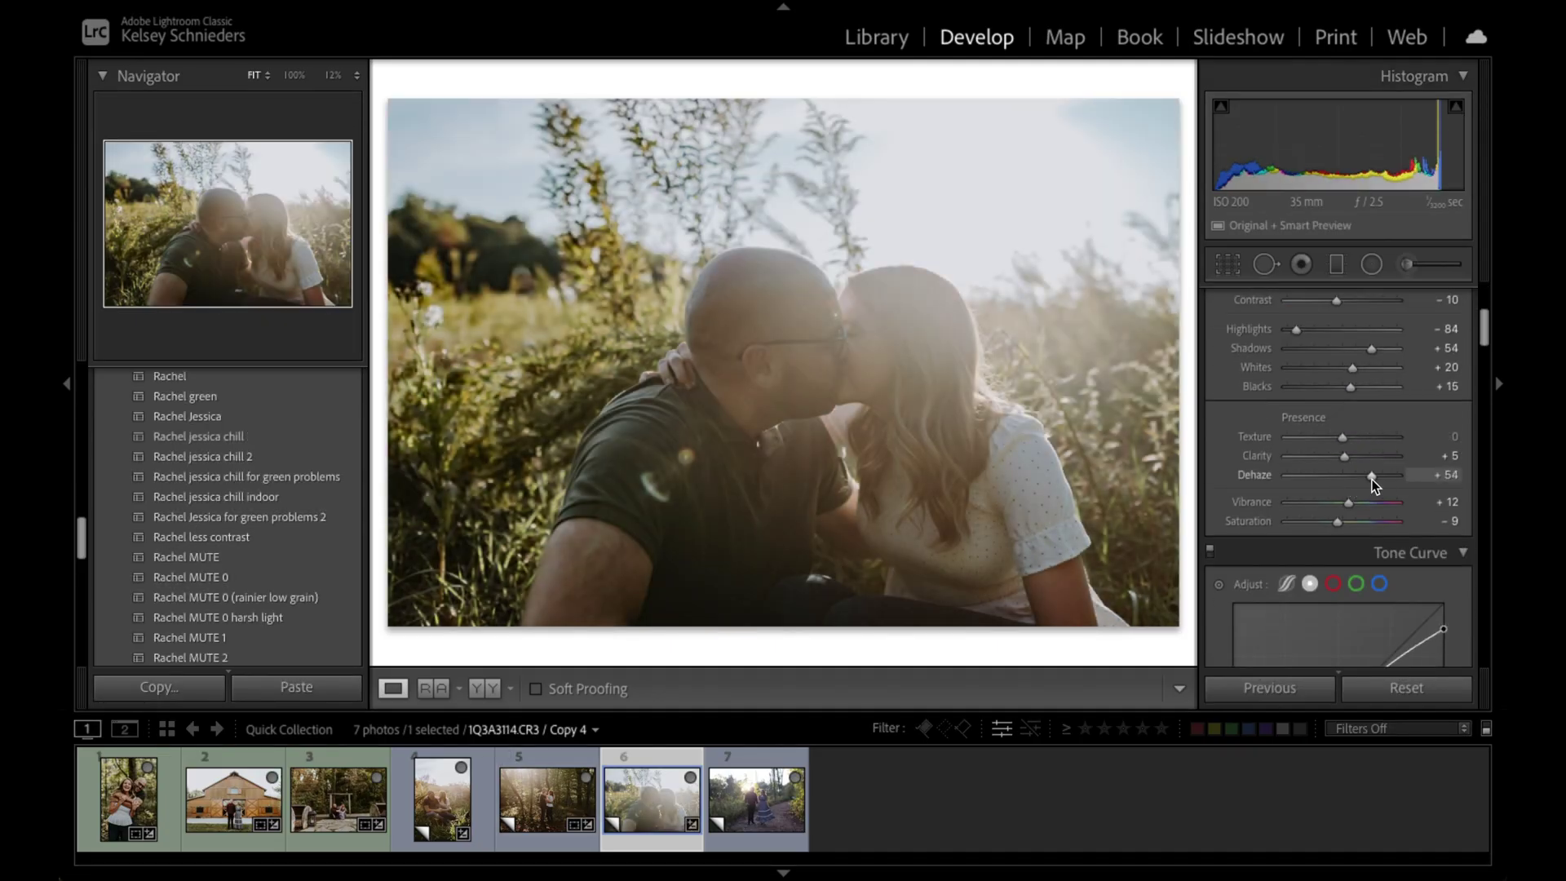
pyautogui.scroll(3, 1342, 440)
# - Give the kissing-couple photo Contrast +26, Exposure -0.10, Temp 5,608, and brush Dehaze 13 over the man's head
pyautogui.moveTo(1335, 433)
pyautogui.mouseDown()
pyautogui.moveTo(1356, 433)
pyautogui.moveTo(1340, 414)
pyautogui.mouseUp()
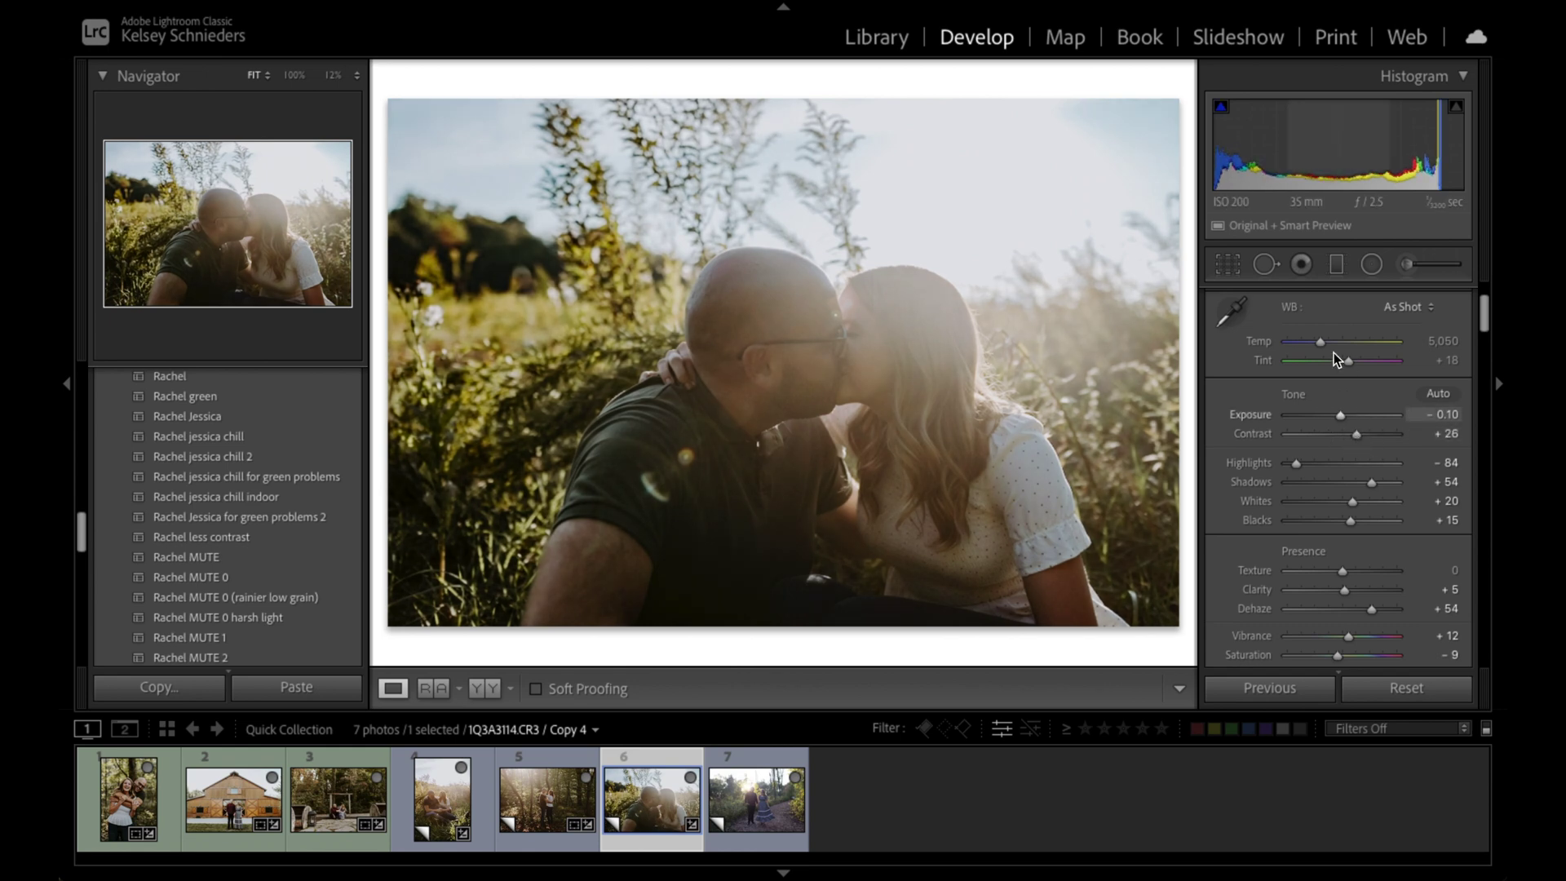
pyautogui.moveTo(1320, 341); pyautogui.dragTo(1324, 341)
pyautogui.press('r')
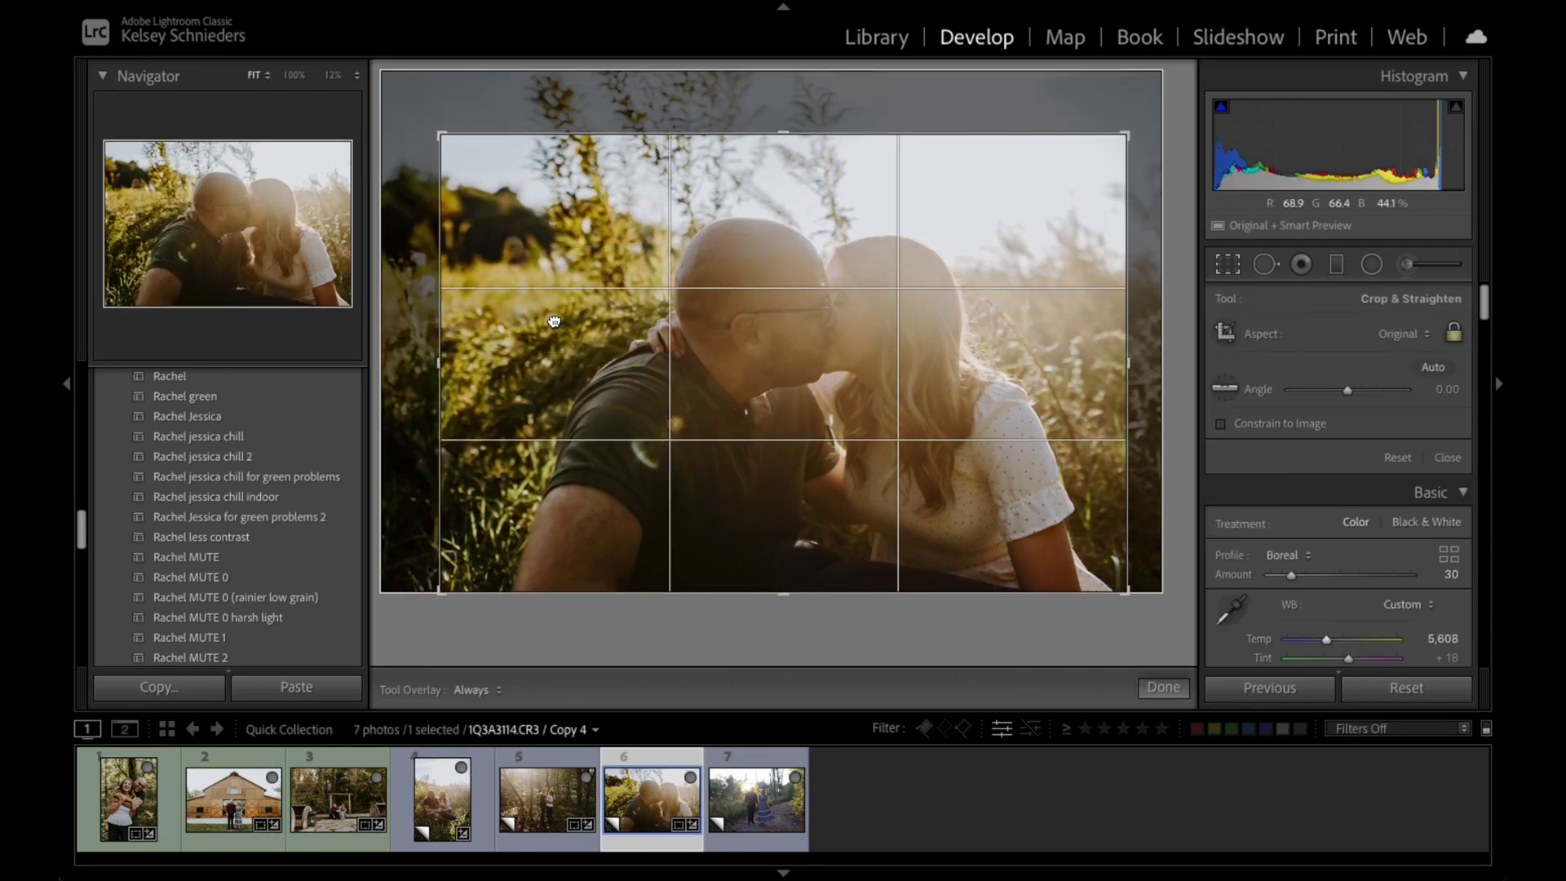
pyautogui.press('k')
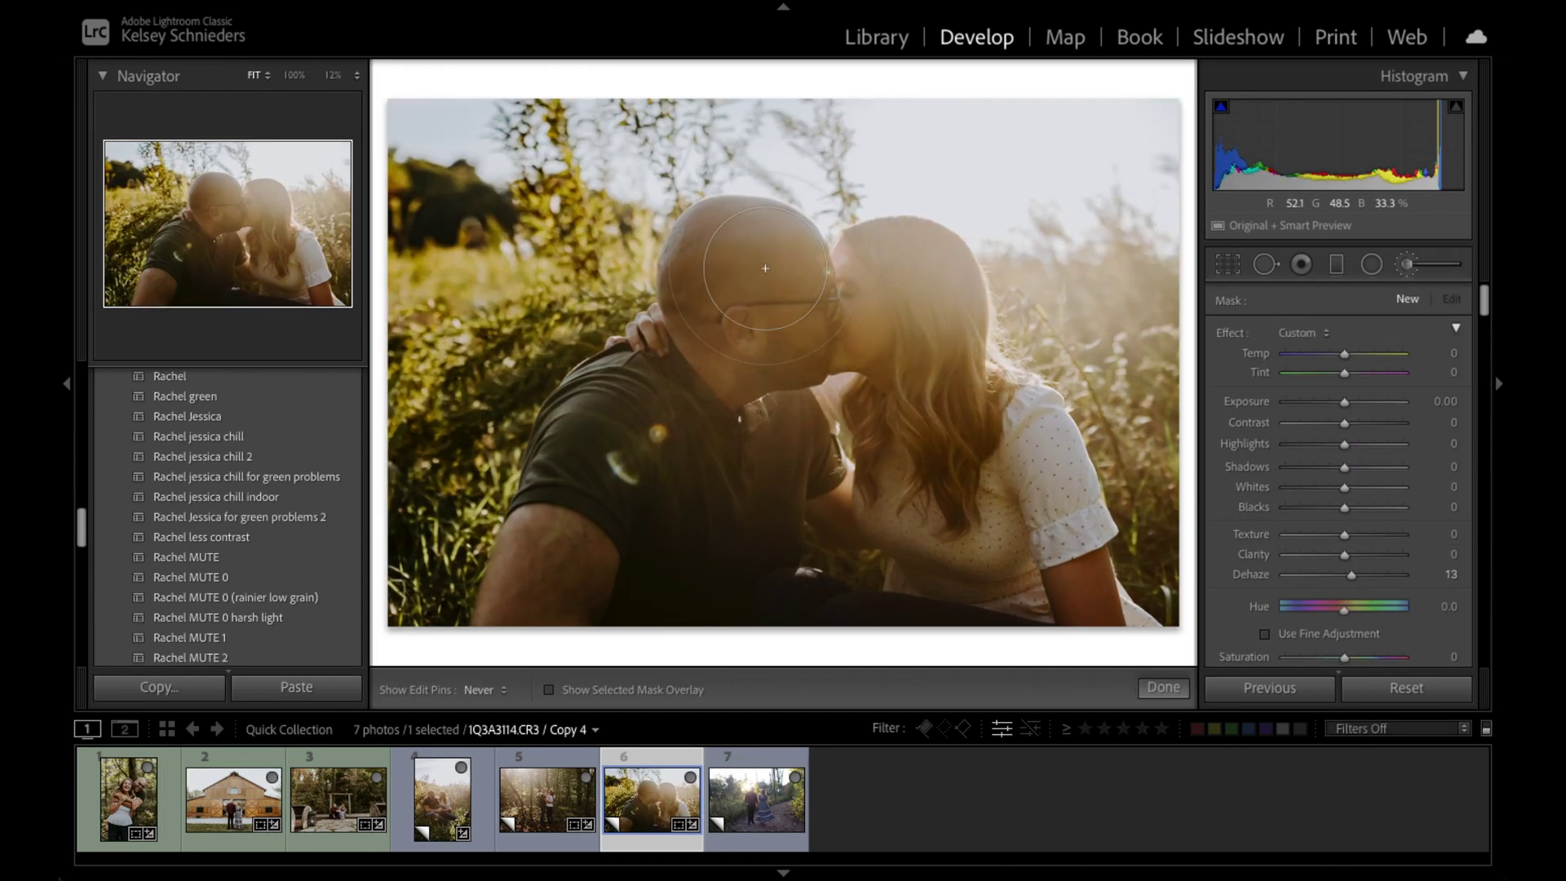
pyautogui.moveTo(934, 418); pyautogui.dragTo(709, 335)
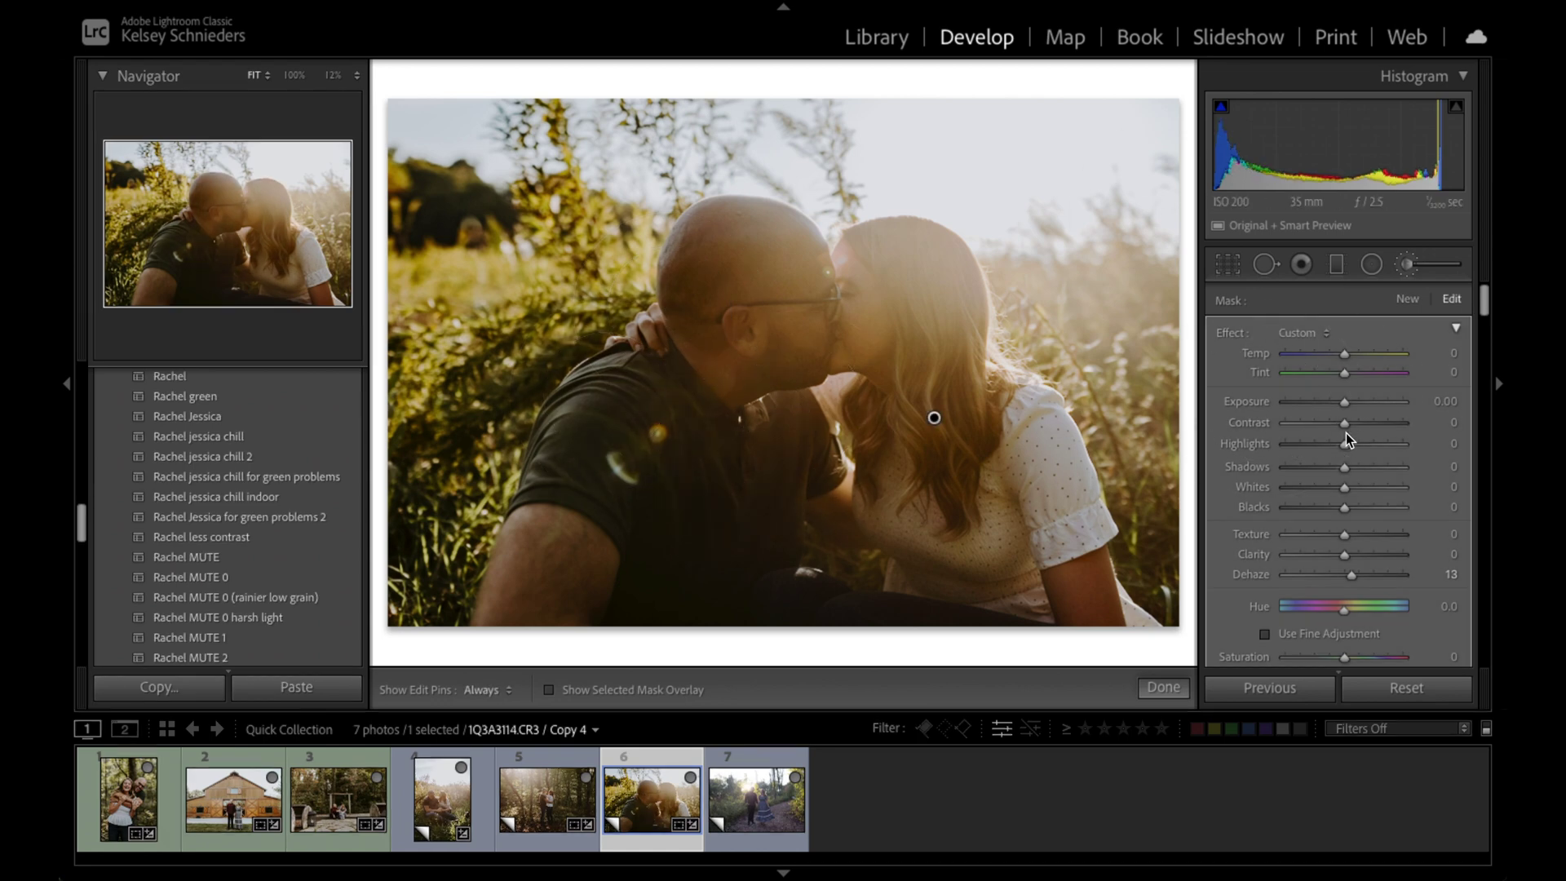
pyautogui.click(1166, 687)
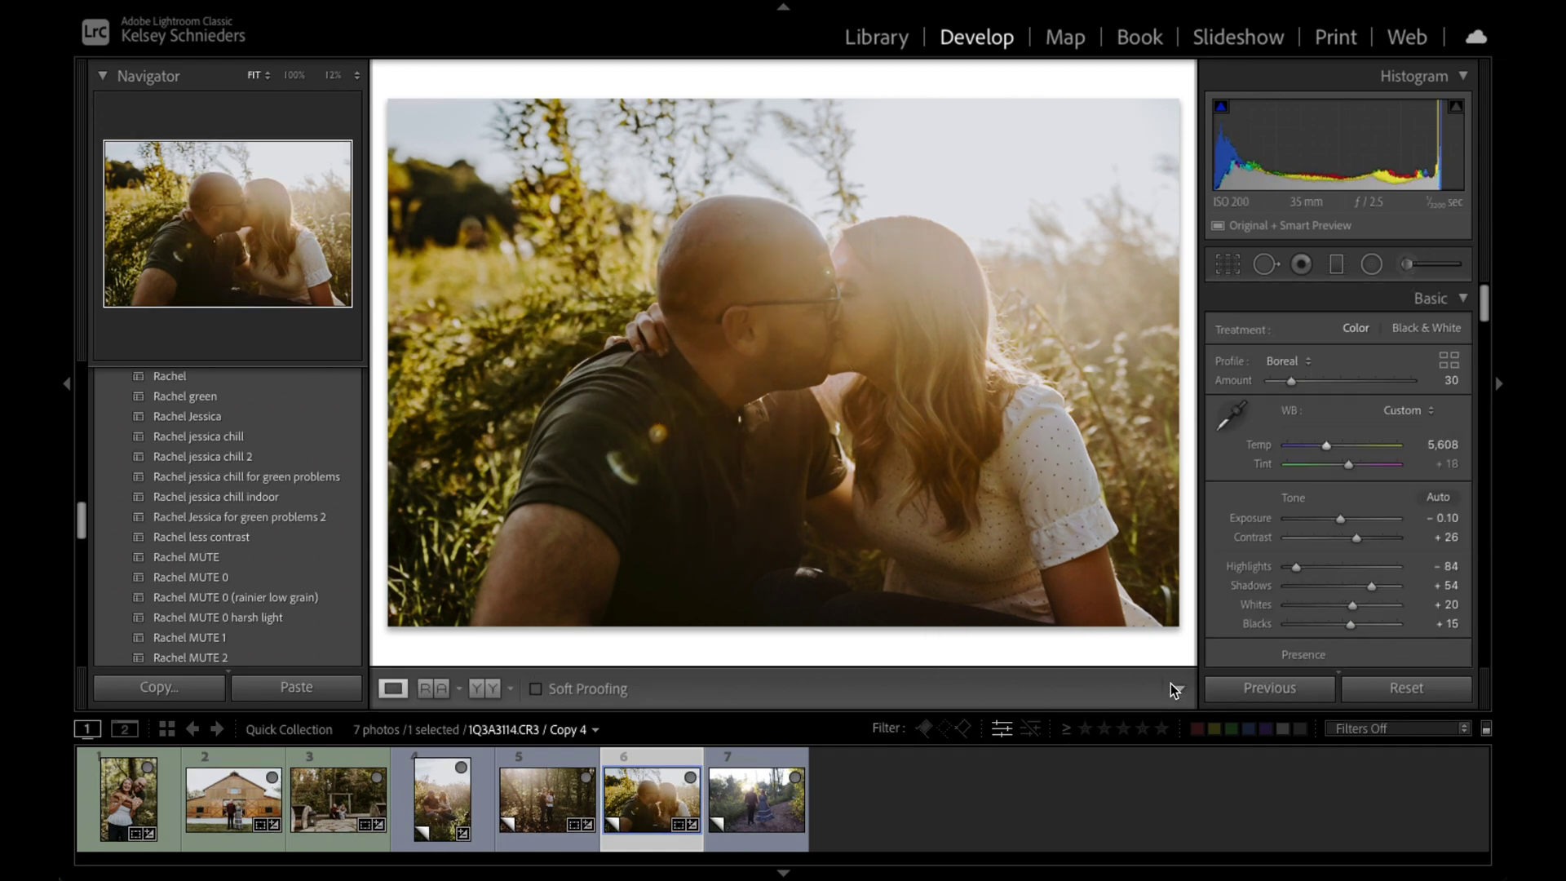
# - Nudge Tint slightly toward magenta and show the photo in Before/After view
pyautogui.click(339, 799)
pyautogui.click(652, 799)
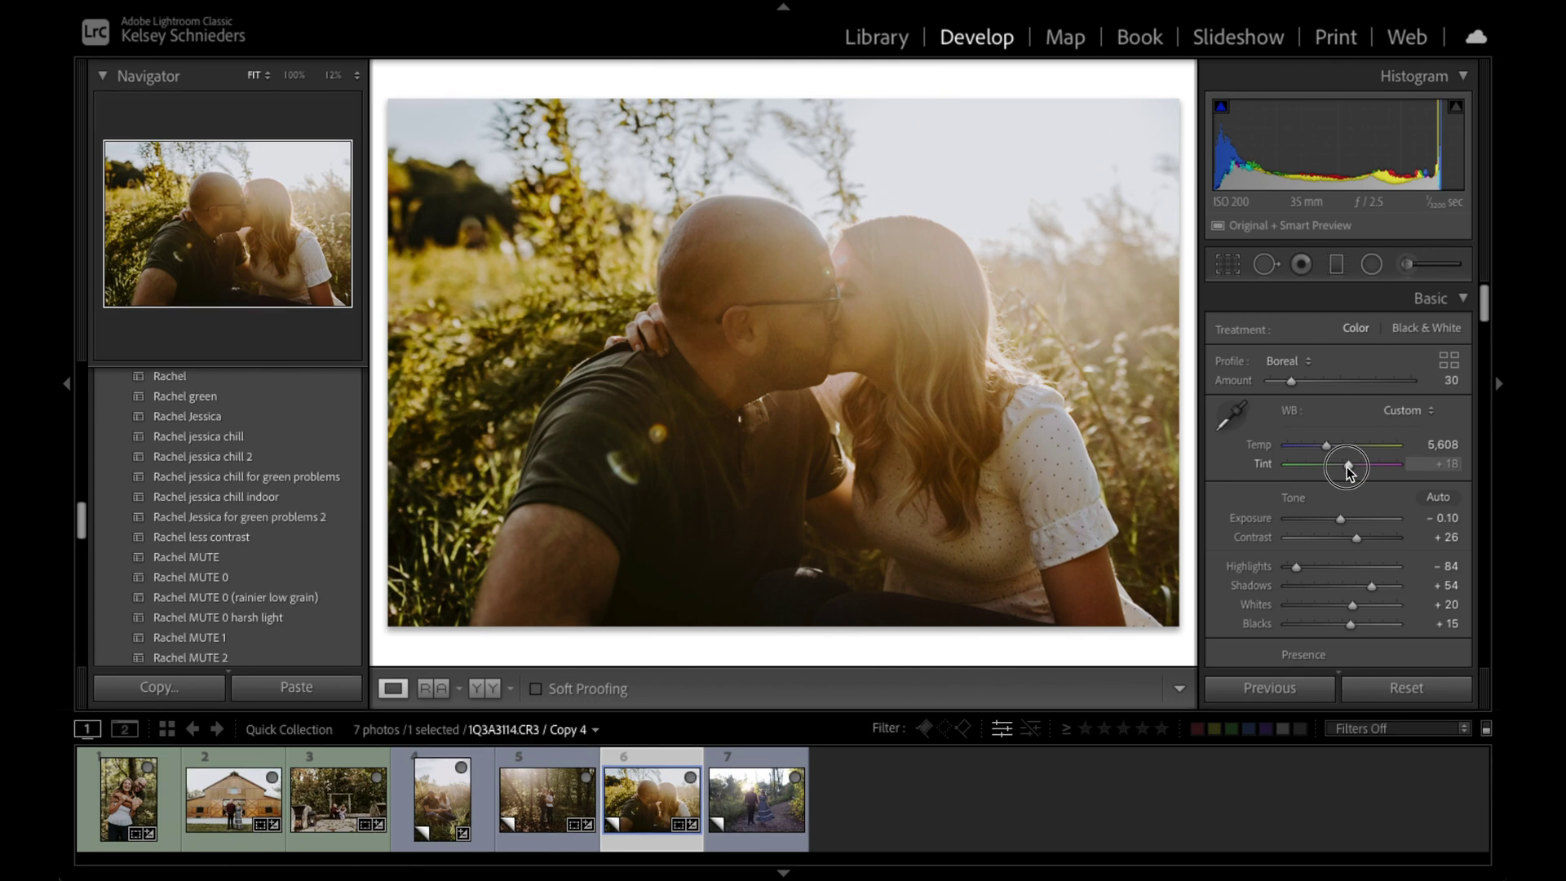
pyautogui.moveTo(1347, 471); pyautogui.dragTo(1351, 473)
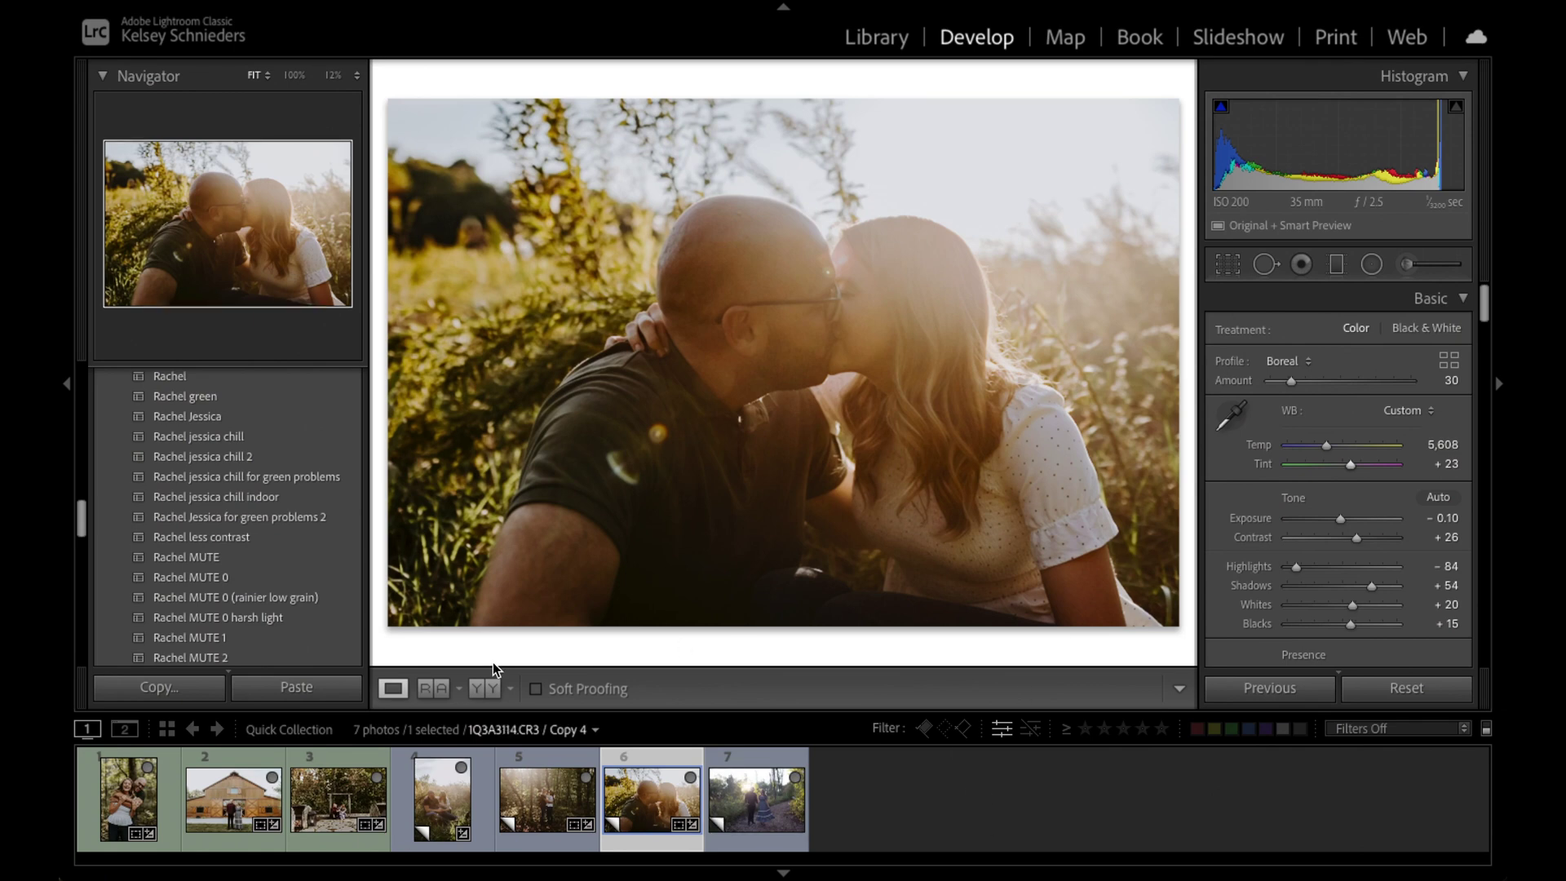
pyautogui.click(479, 689)
# - Review the kissing photo full screen, then apply the warm preset to the path photo
pyautogui.press('Tab')
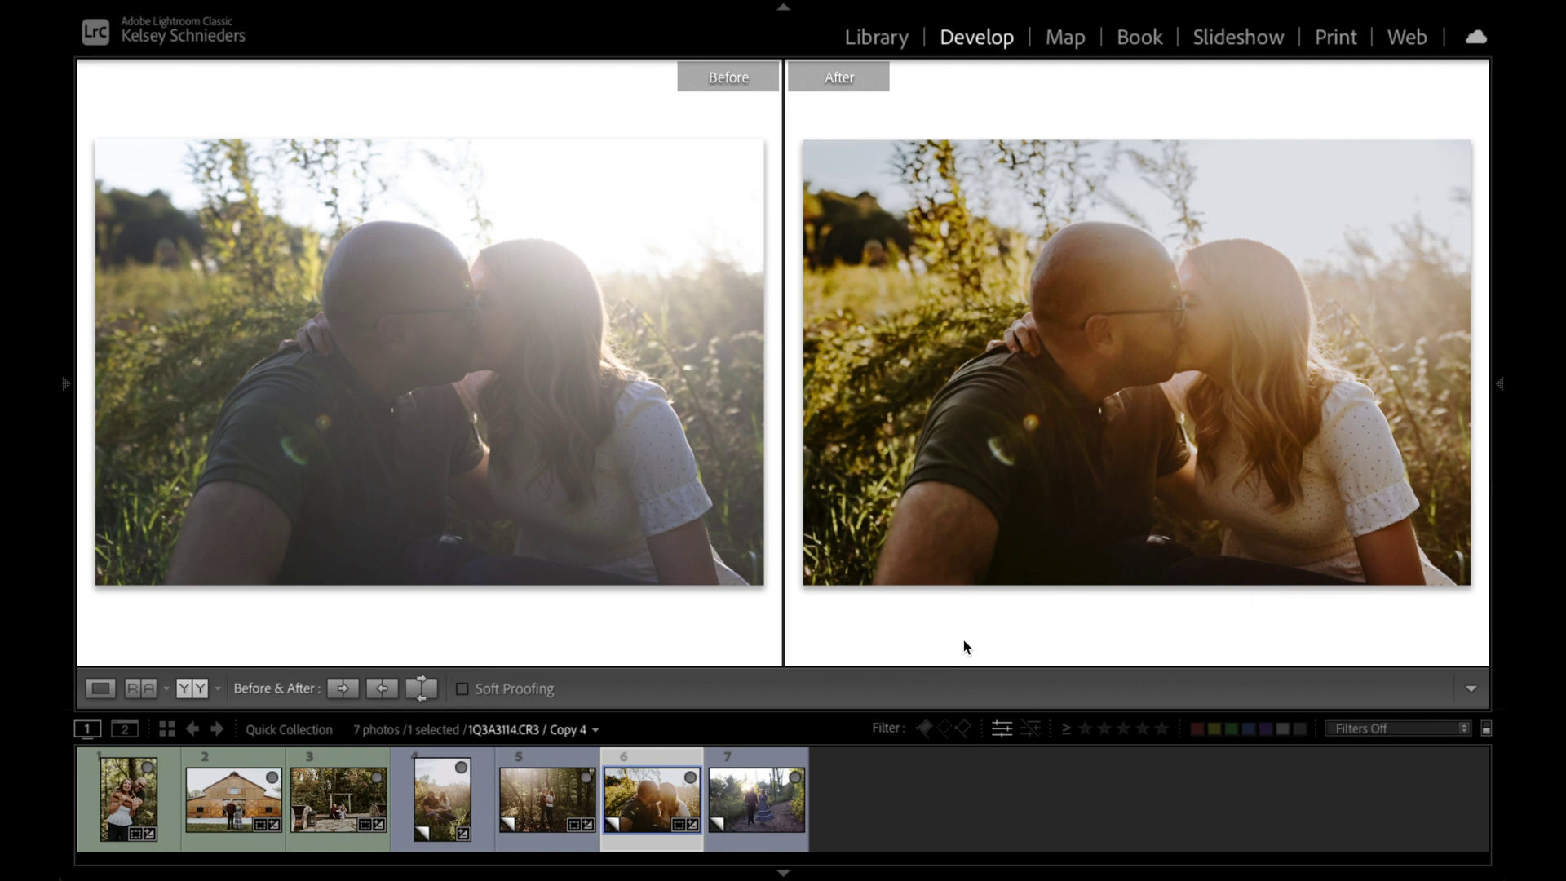
pyautogui.hotkey('ctrl', 'Return')
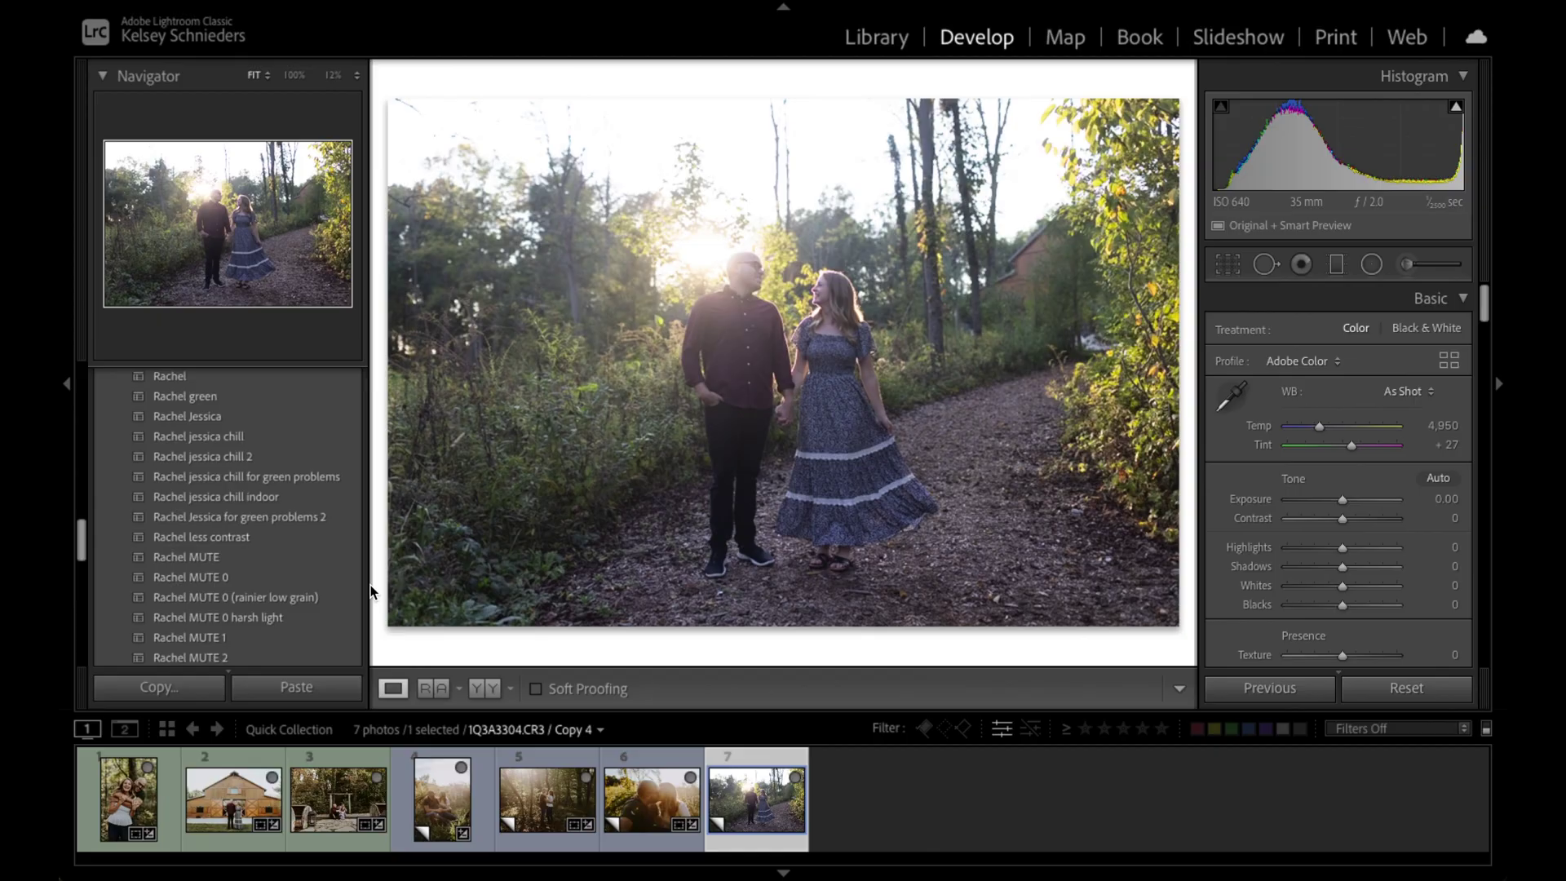
pyautogui.click(198, 436)
# - Warm the path photo's Temp from 6,406 to 6,891, with Exposure -0.35 and Contrast +14
pyautogui.moveTo(1332, 447); pyautogui.dragTo(1340, 457)
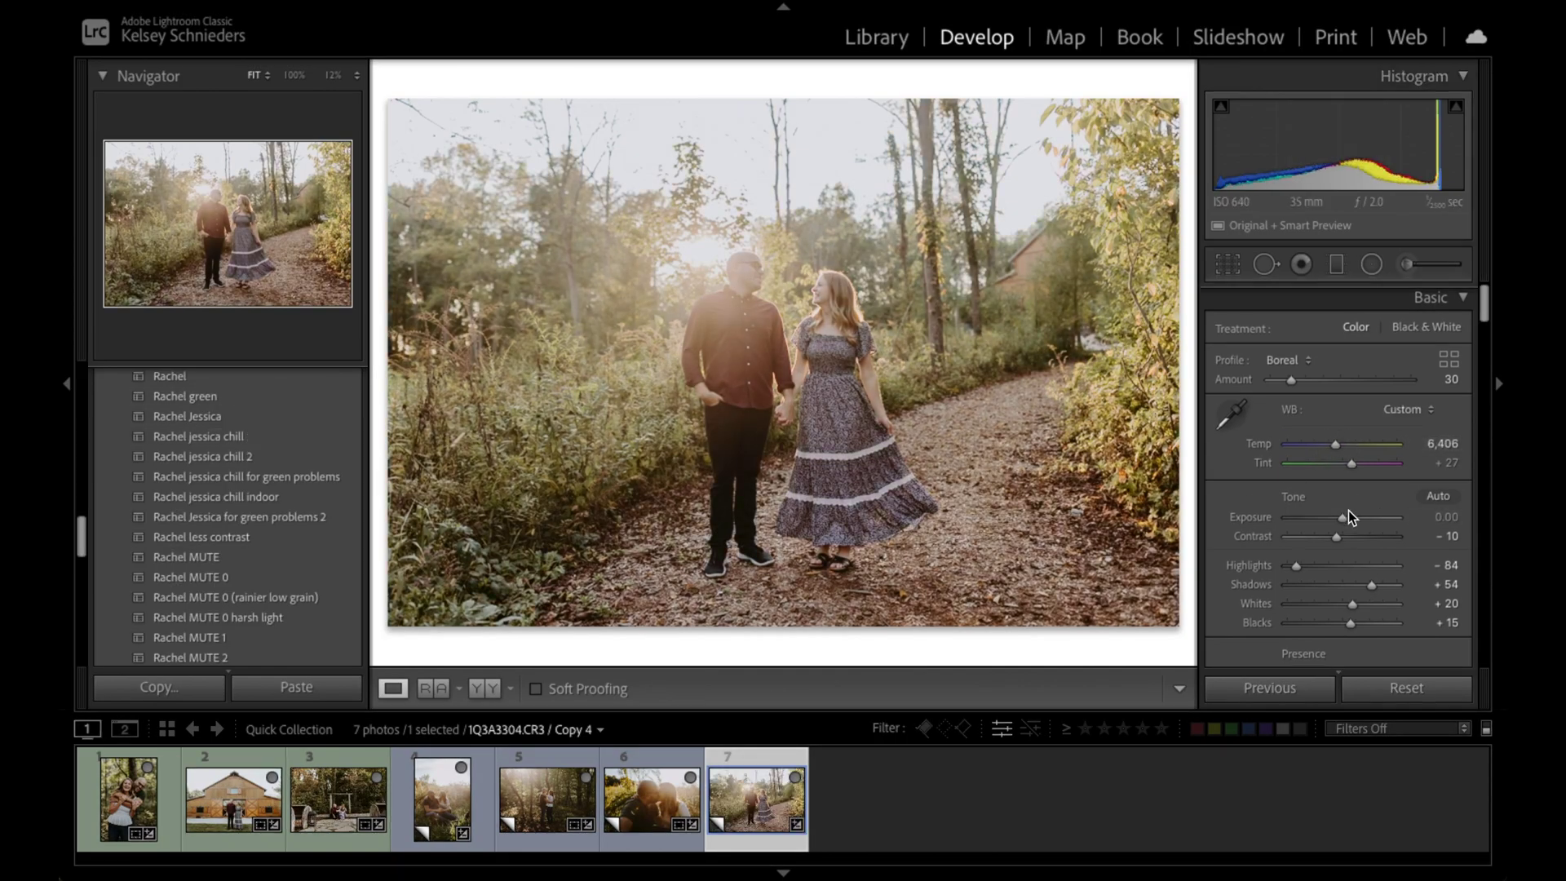
pyautogui.scroll(-3, 1345, 513)
pyautogui.moveTo(1336, 389)
pyautogui.mouseDown()
pyautogui.moveTo(1350, 388)
pyautogui.moveTo(1337, 374)
pyautogui.mouseUp()
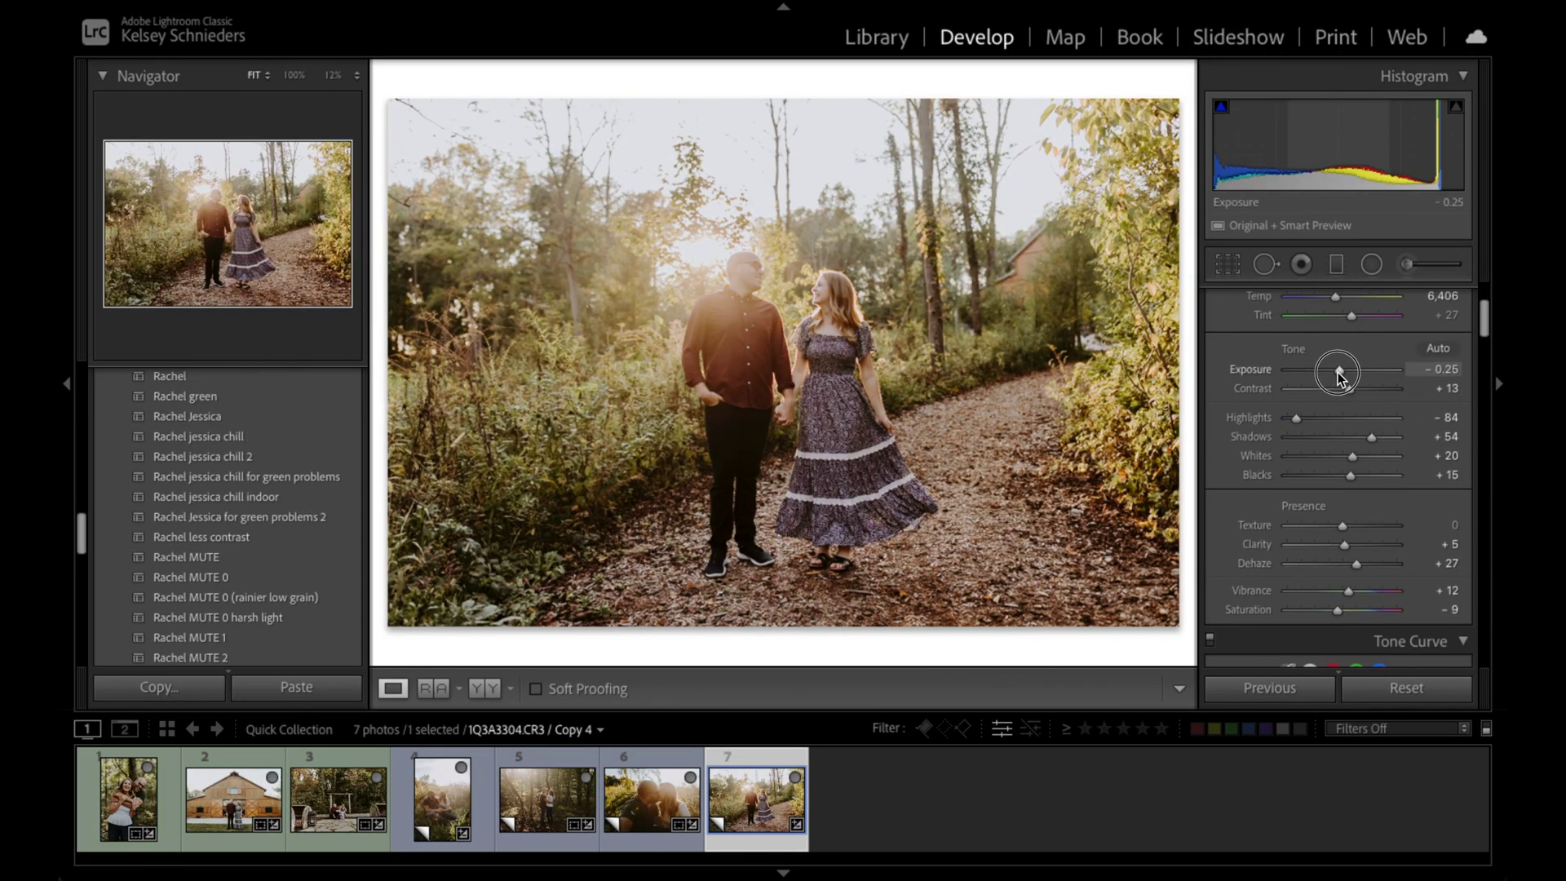
pyautogui.scroll(3, 1354, 565)
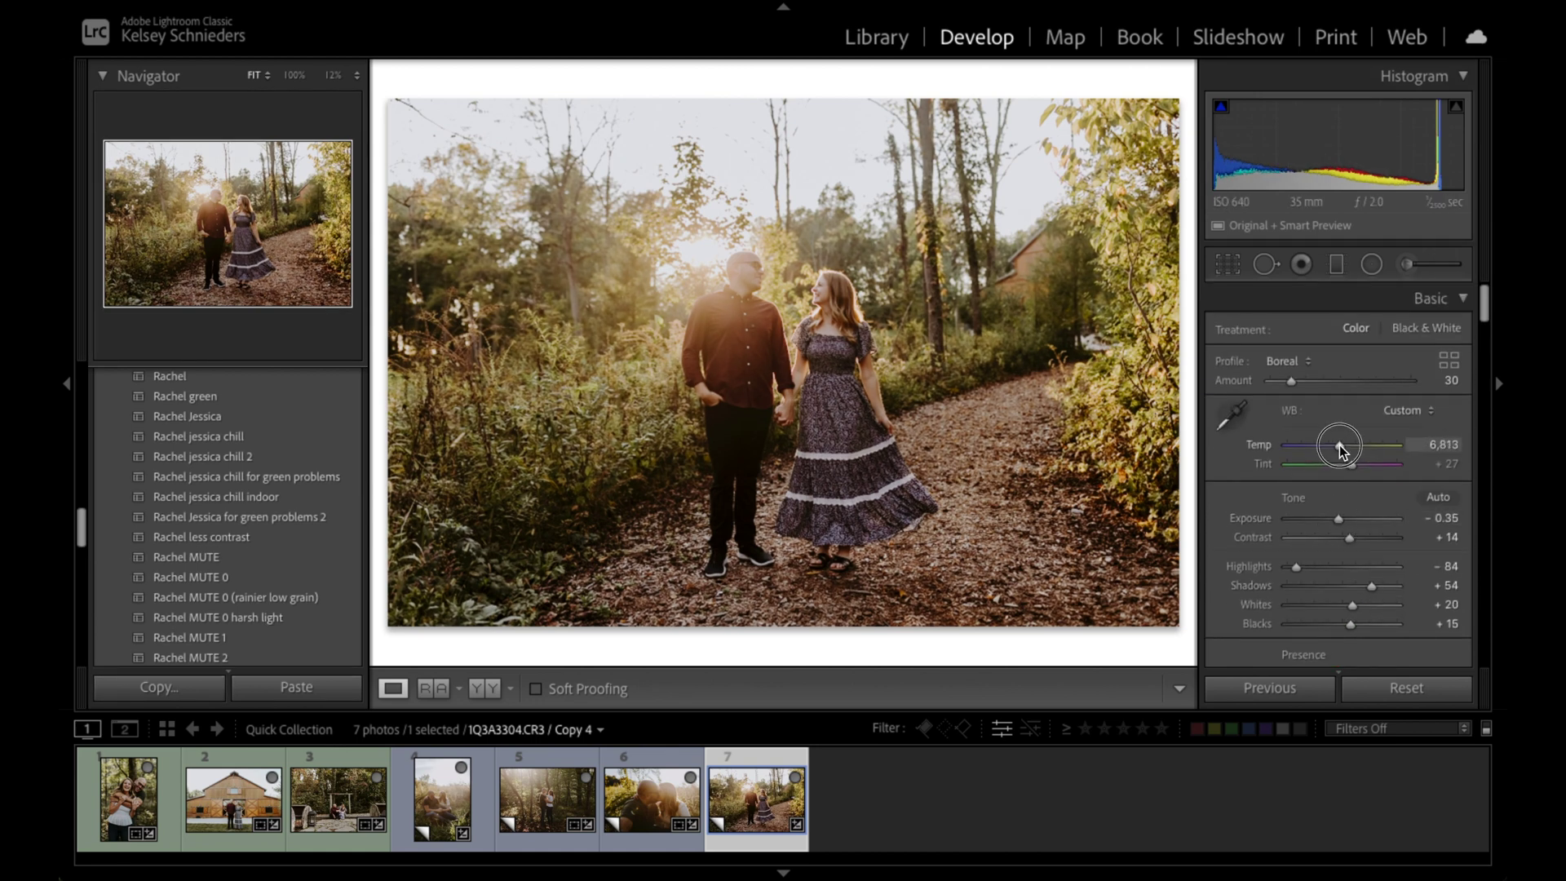
pyautogui.moveTo(1338, 445); pyautogui.dragTo(1351, 473)
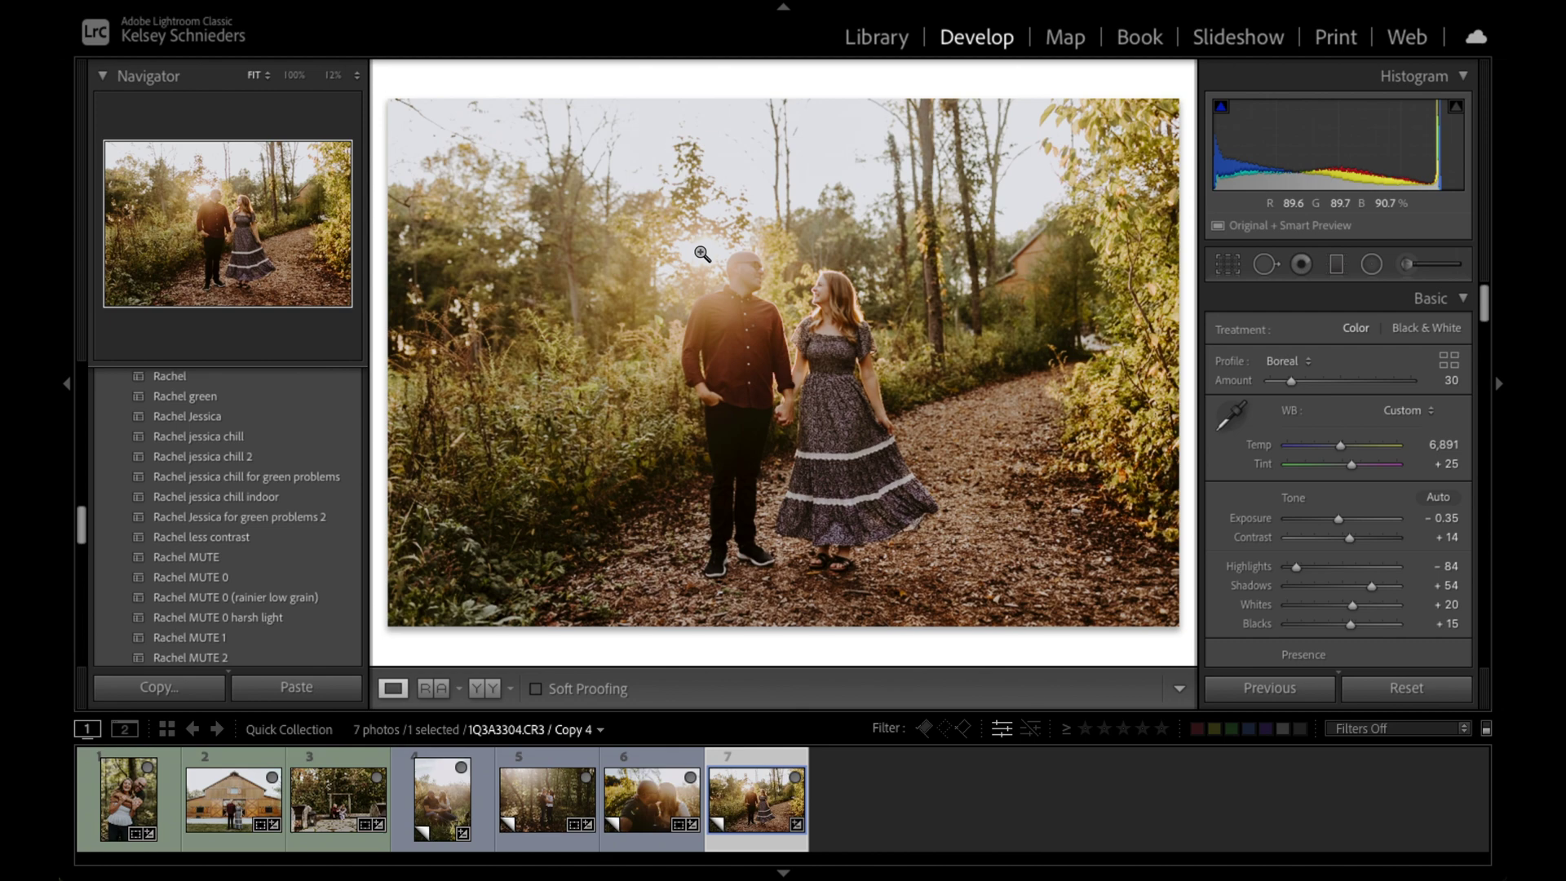
pyautogui.click(838, 388)
# - Zoom in to inspect the woman's dress, then return to the whole-photo view
pyautogui.hotkey('ctrl', '=')
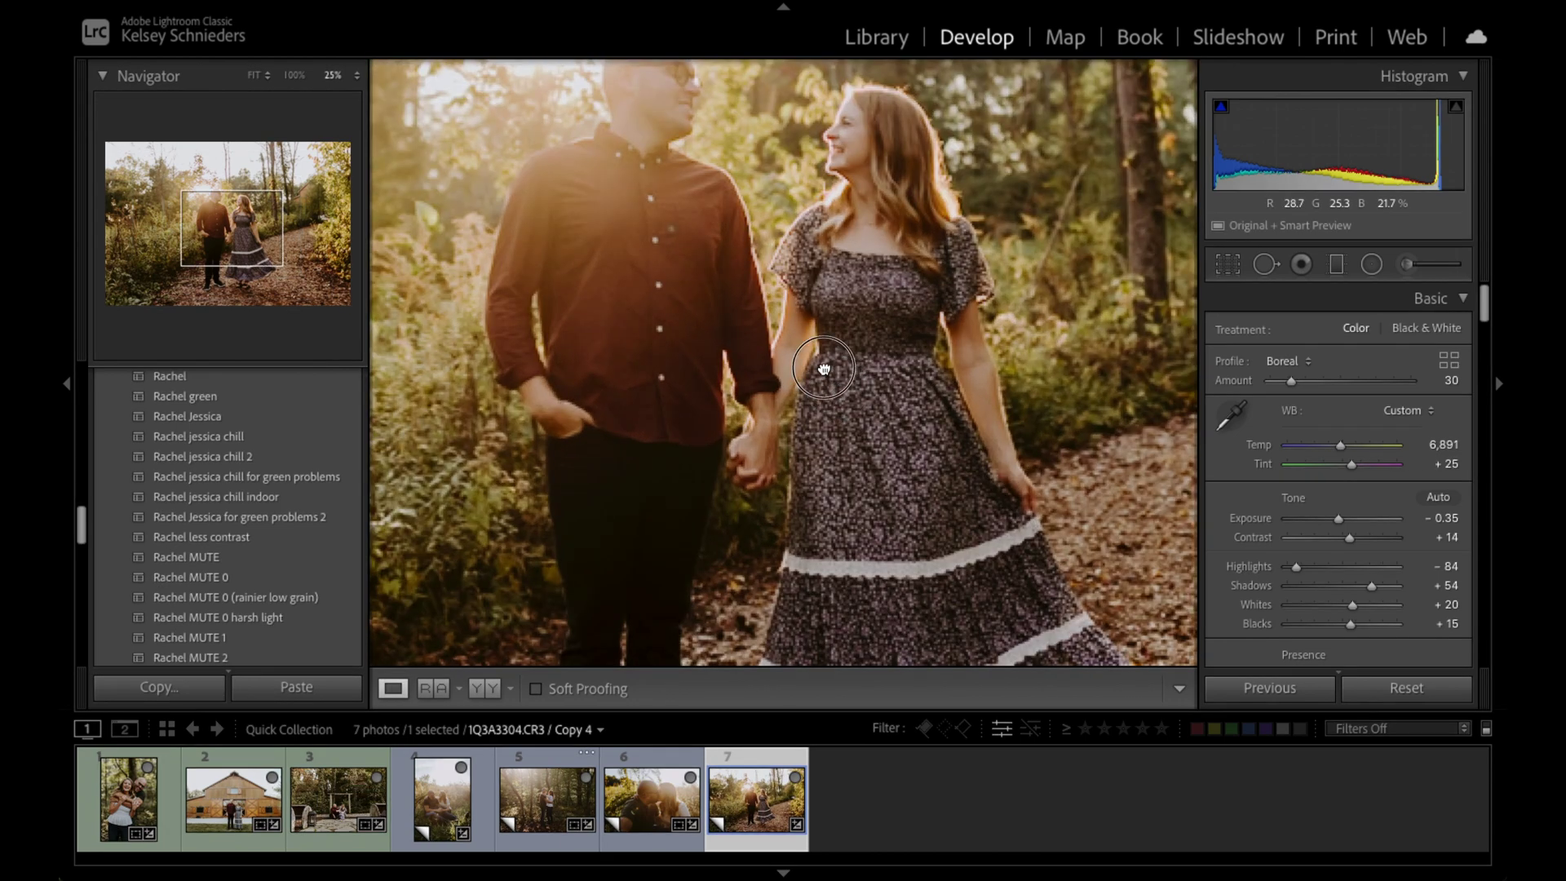
pyautogui.moveTo(838, 388); pyautogui.dragTo(804, 349)
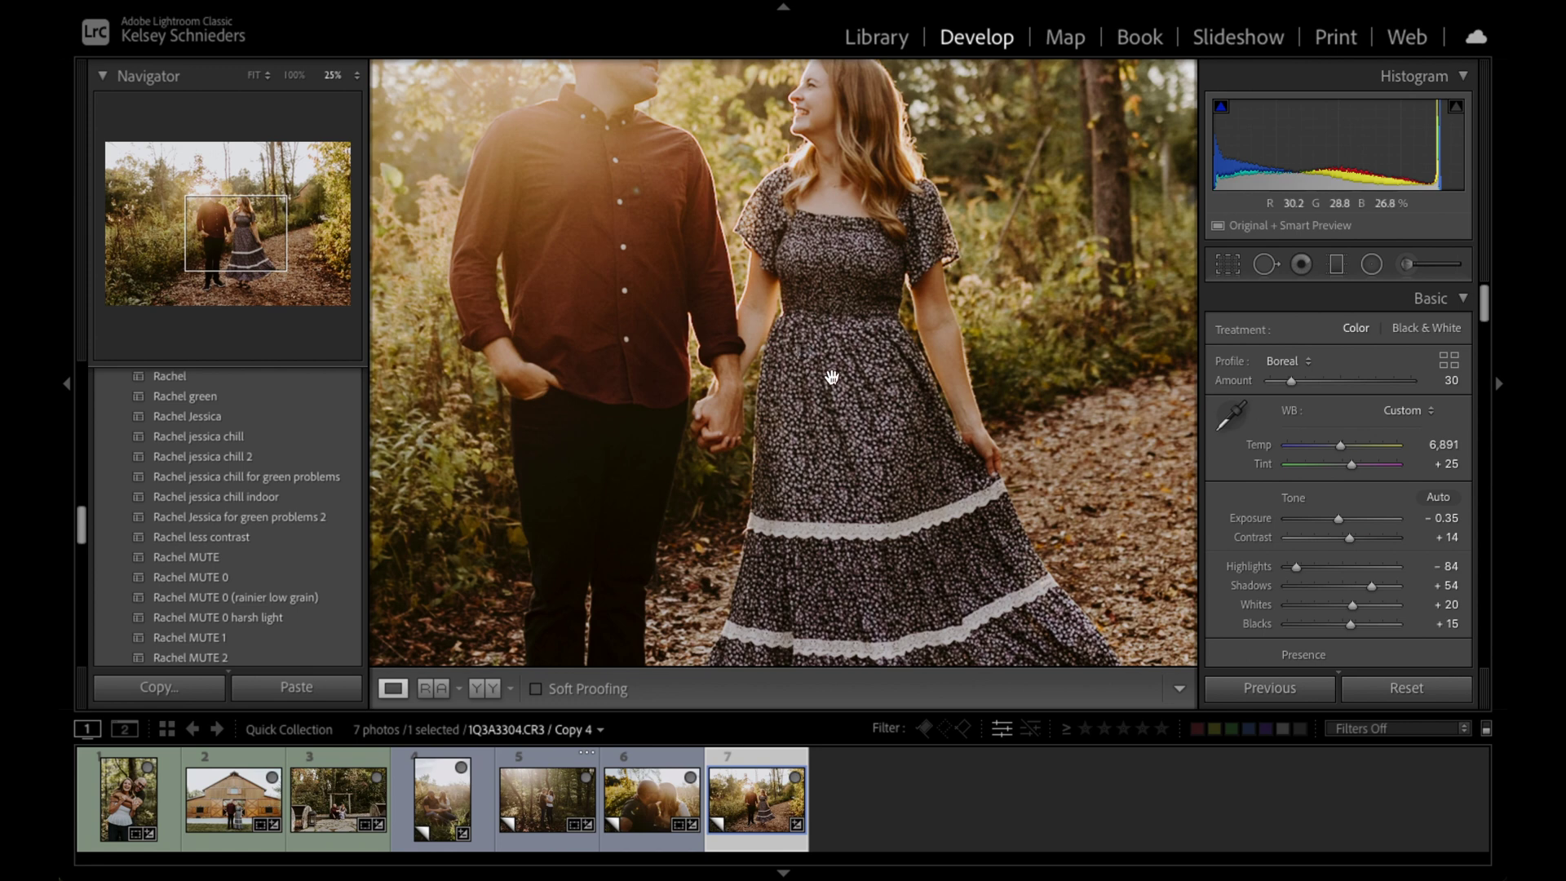
pyautogui.click(835, 455)
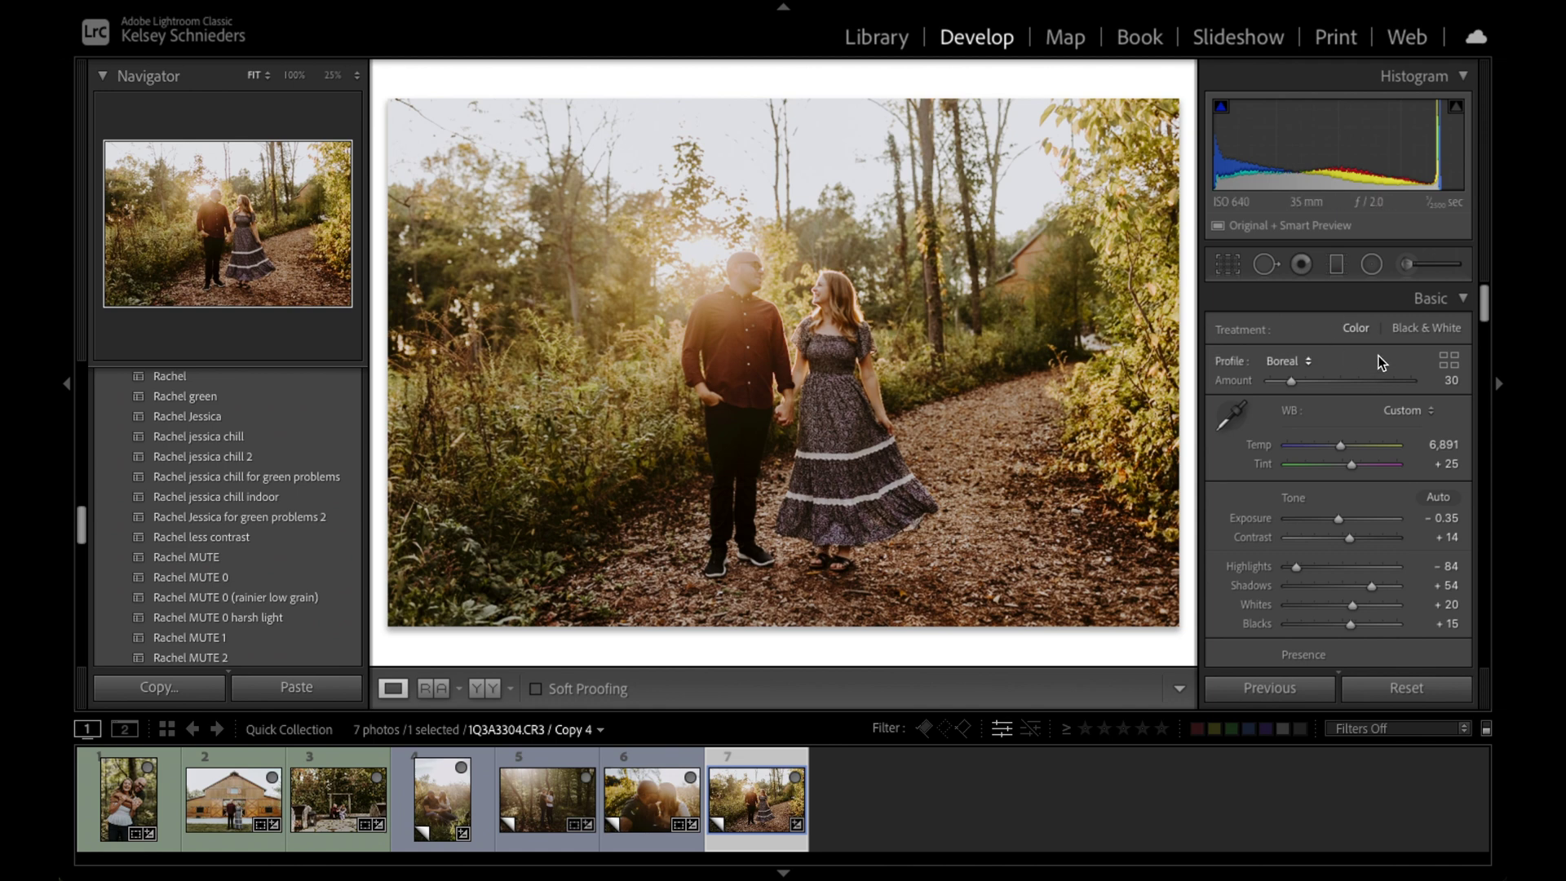
# - Set HSL Saturation to Purple -56 and Magenta -59
pyautogui.scroll(-15, 1381, 362)
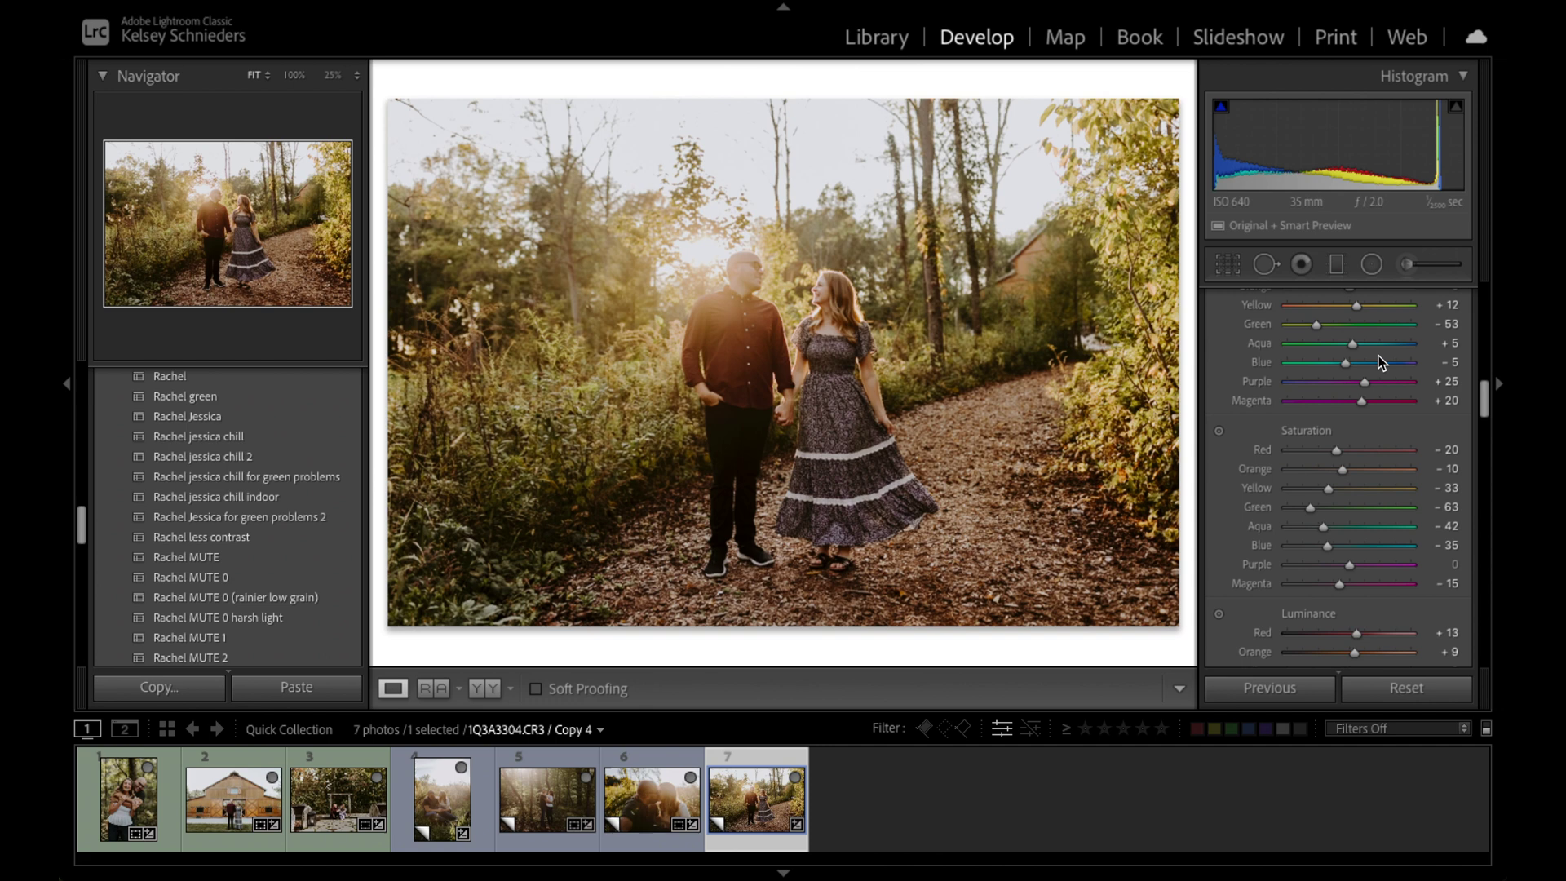
pyautogui.scroll(3, 1378, 361)
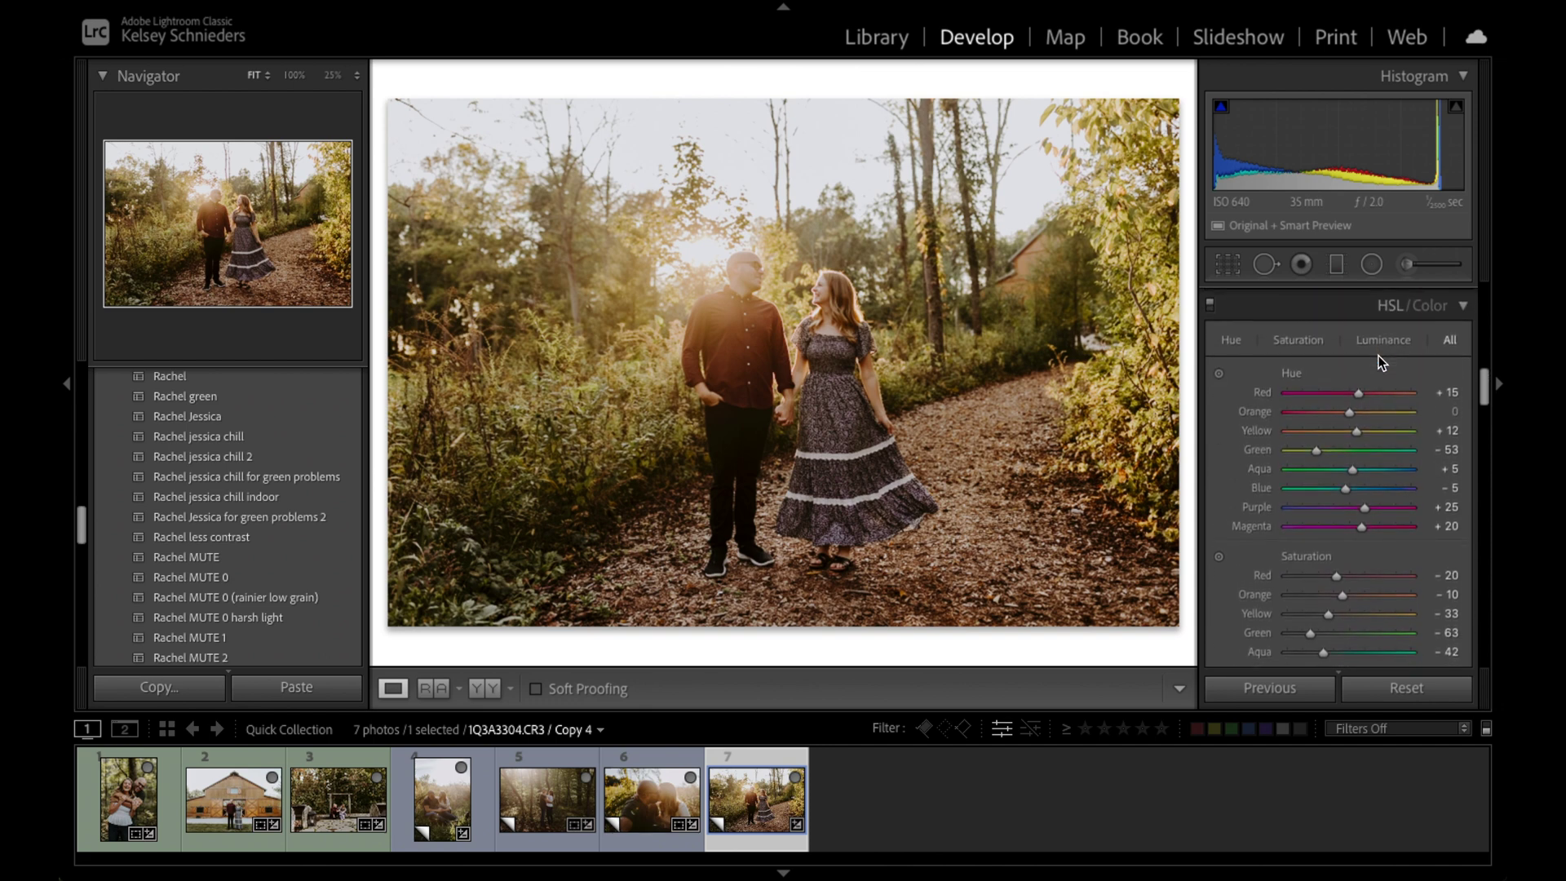
pyautogui.scroll(-5, 1380, 362)
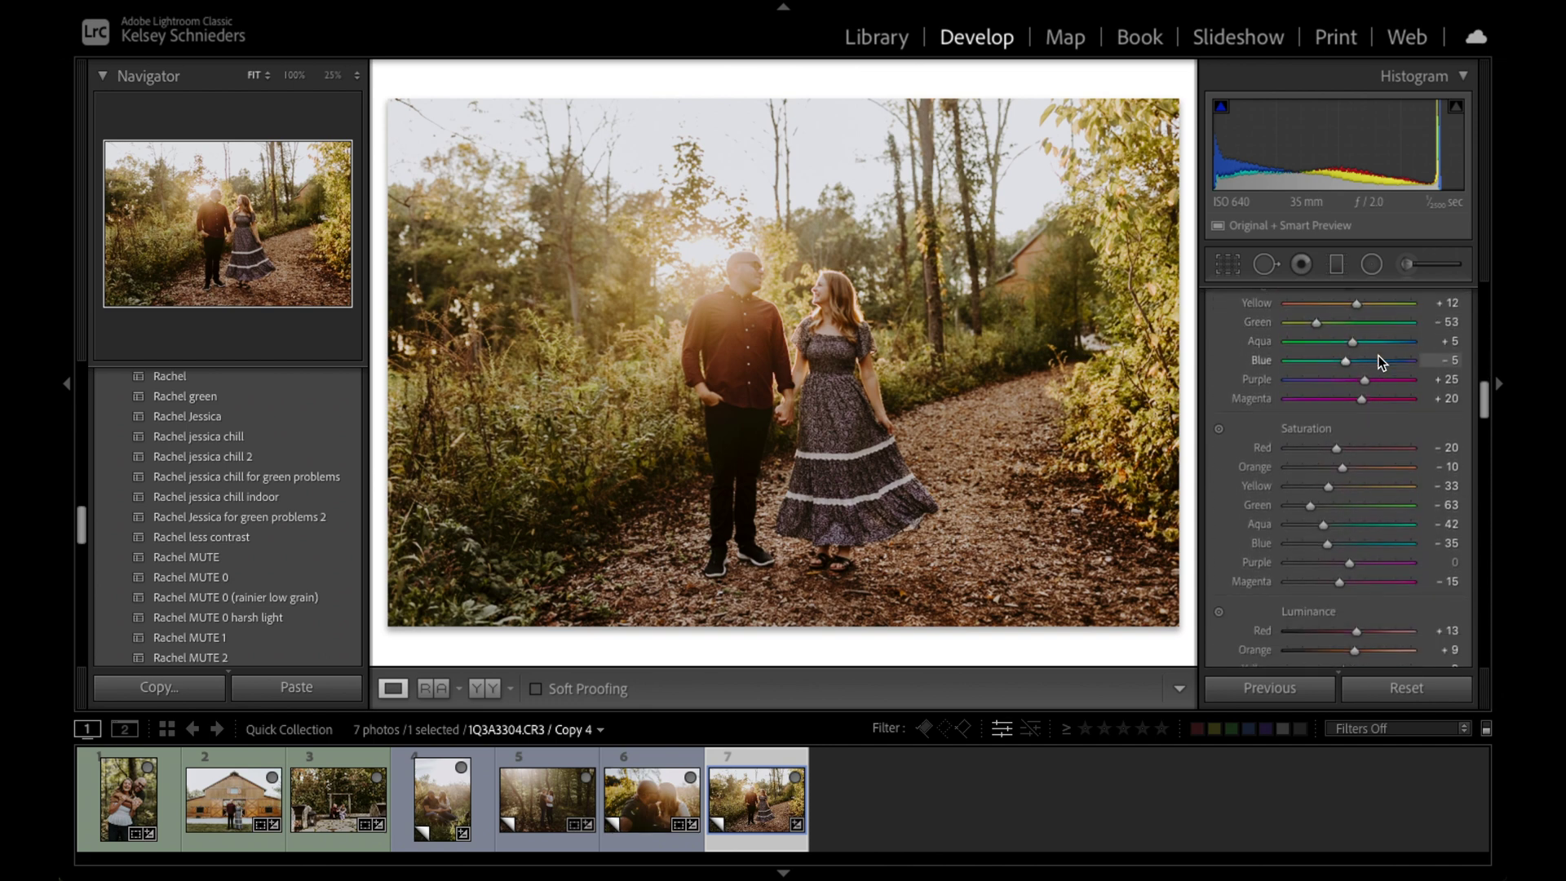
pyautogui.click(1315, 564)
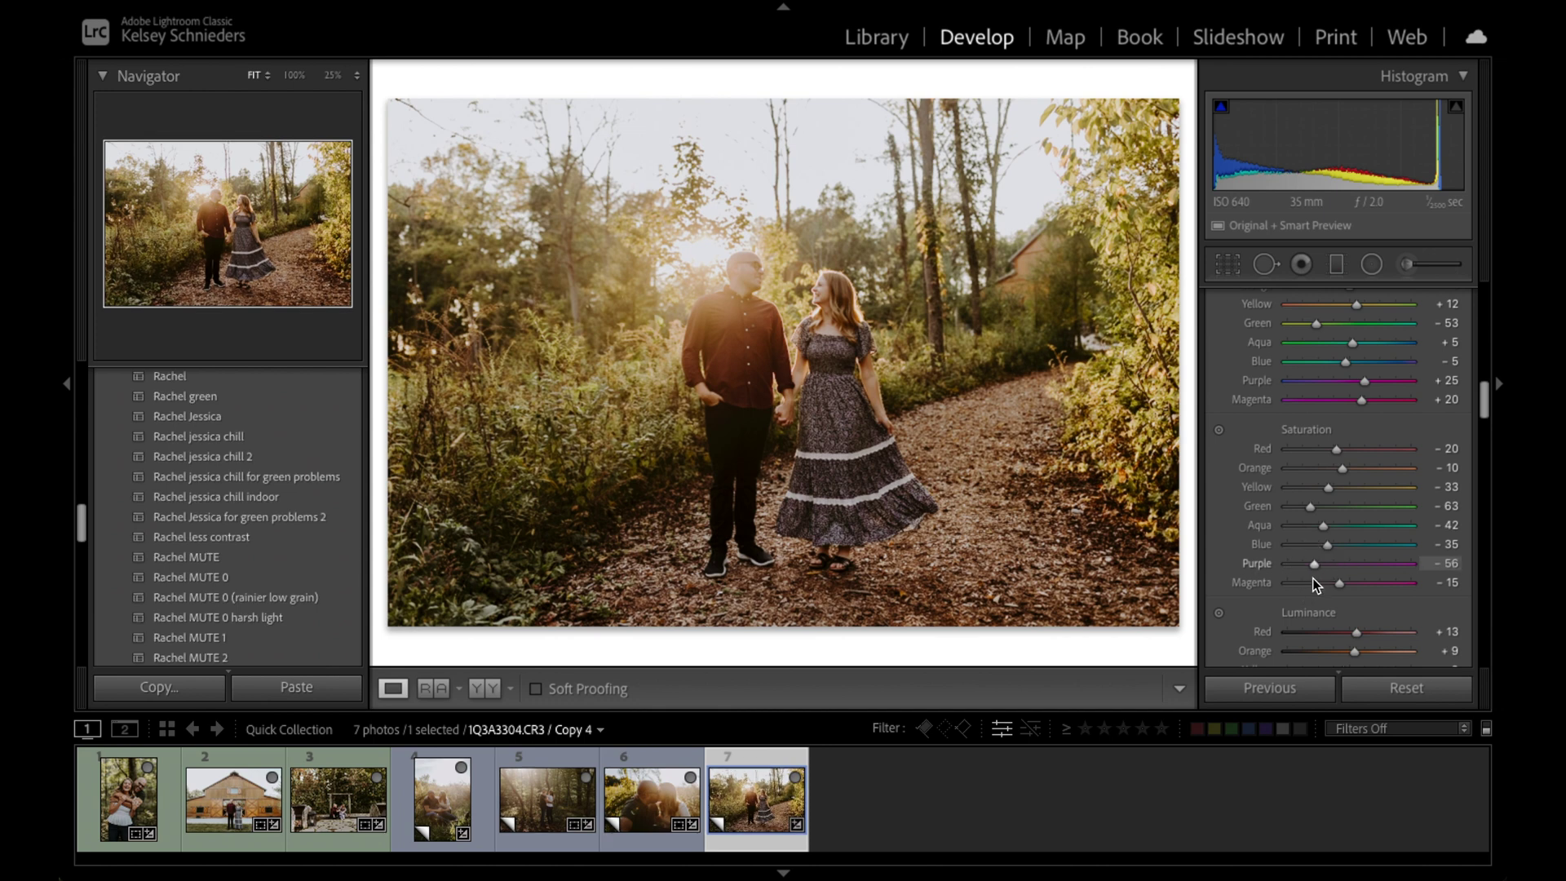
pyautogui.click(1313, 583)
# - Show the path photo's Before & After side by side with the side panels hidden
pyautogui.click(485, 689)
pyautogui.press('Tab')
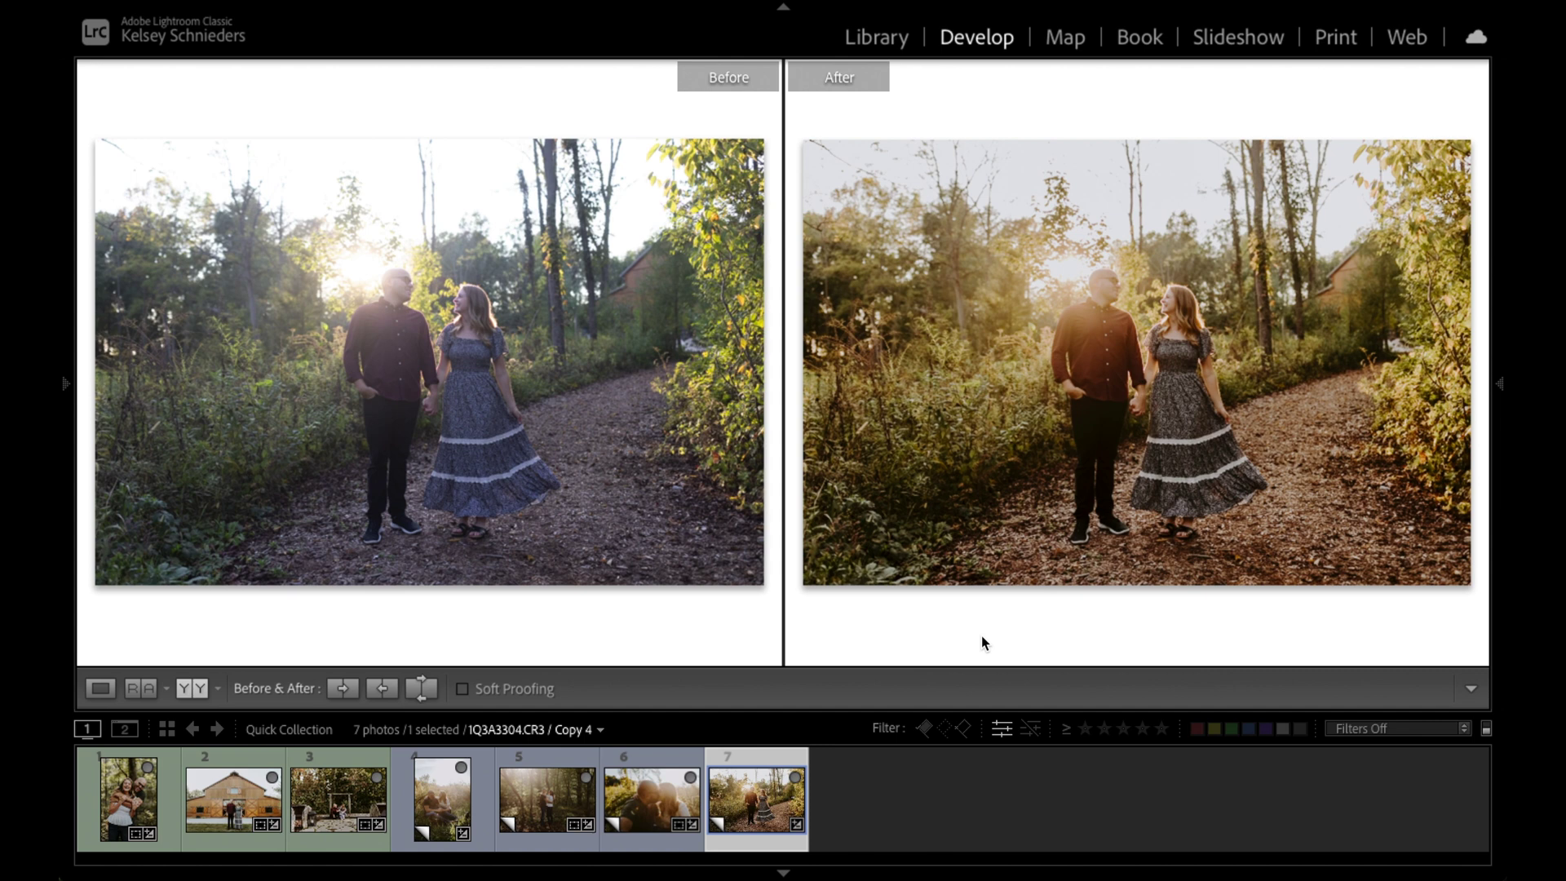
# - Return to the Library Grid view showing the Quick Collection's seven photos
pyautogui.press('g')
pyautogui.click(759, 552)
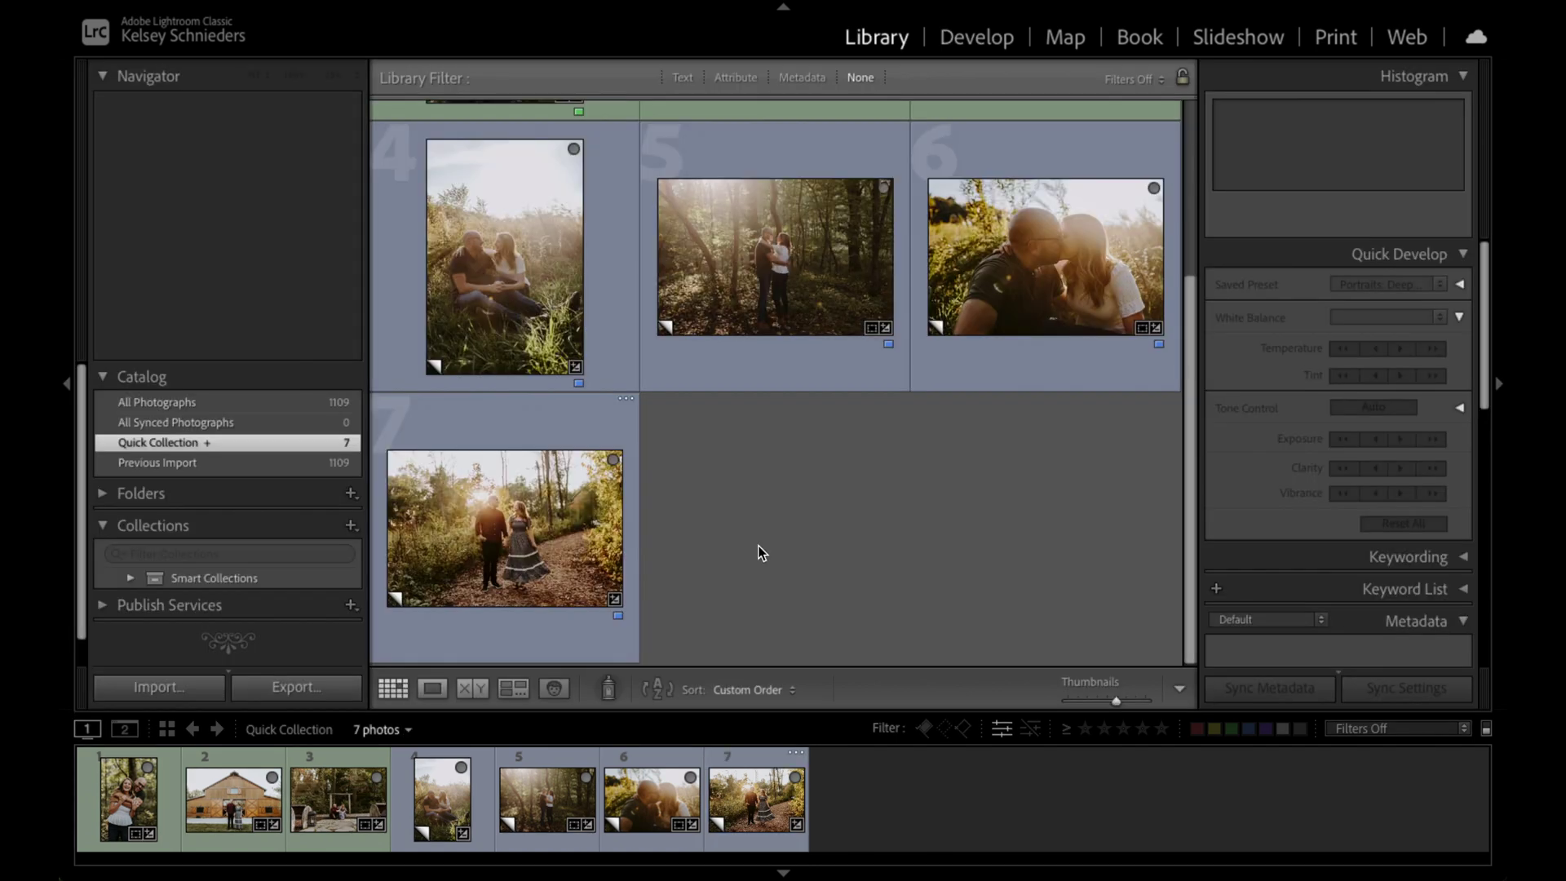